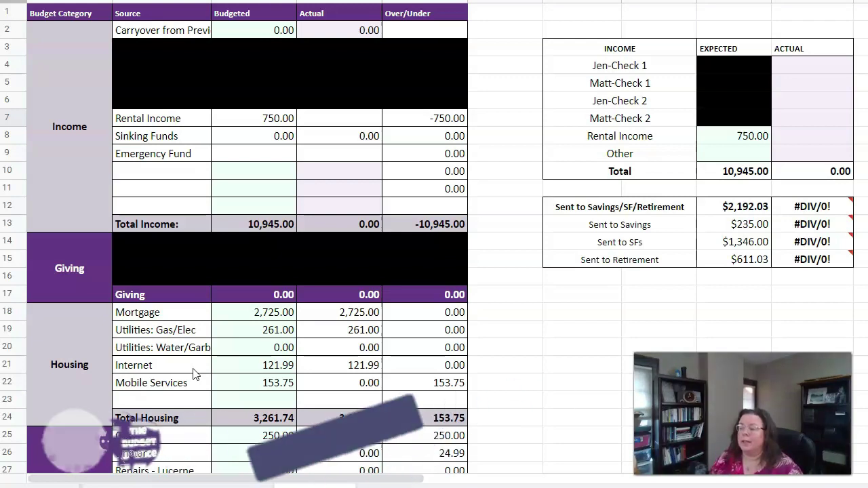
# - Review the Source and Budgeted columns, then select the Gas/Elec budgeted cell C19
pyautogui.click(453, 347)
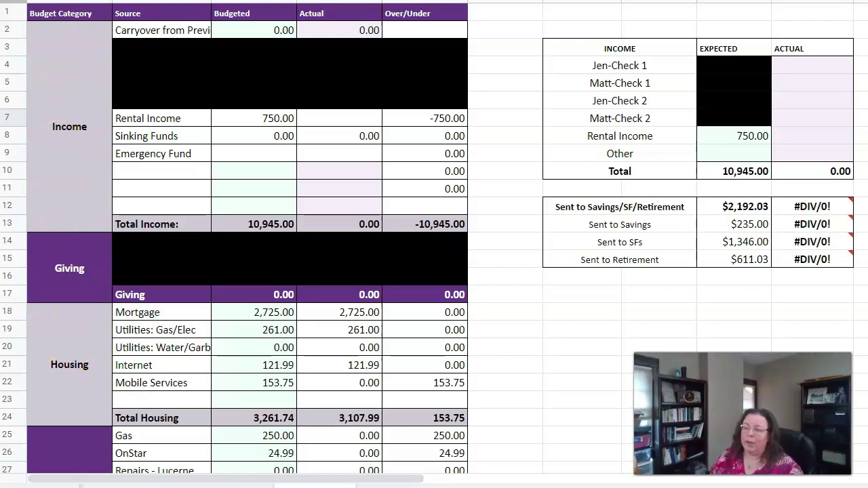
pyautogui.moveTo(161, 1); pyautogui.dragTo(253, 1)
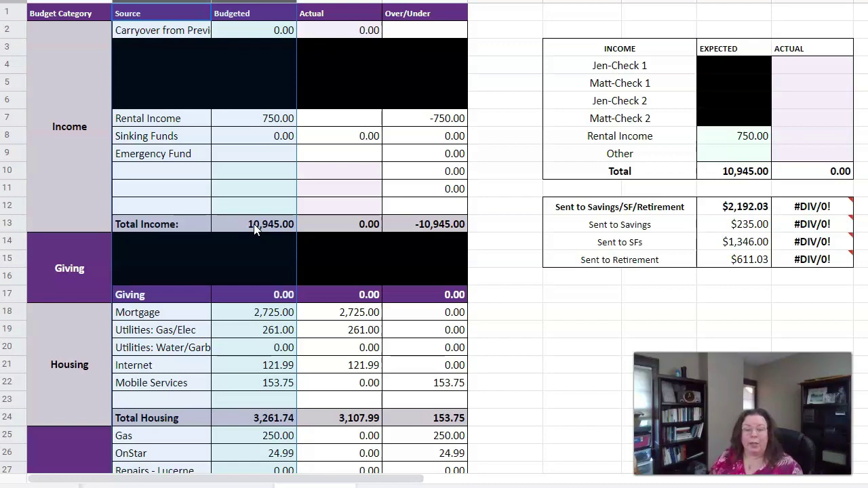
pyautogui.click(478, 312)
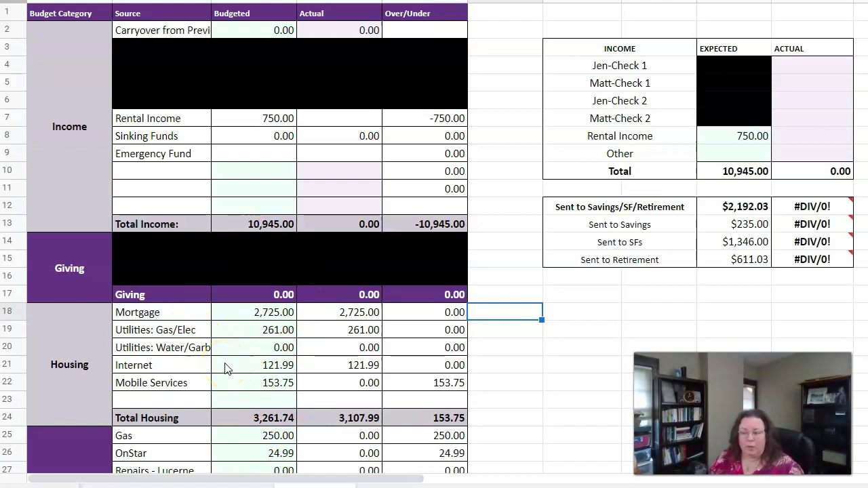
pyautogui.click(257, 314)
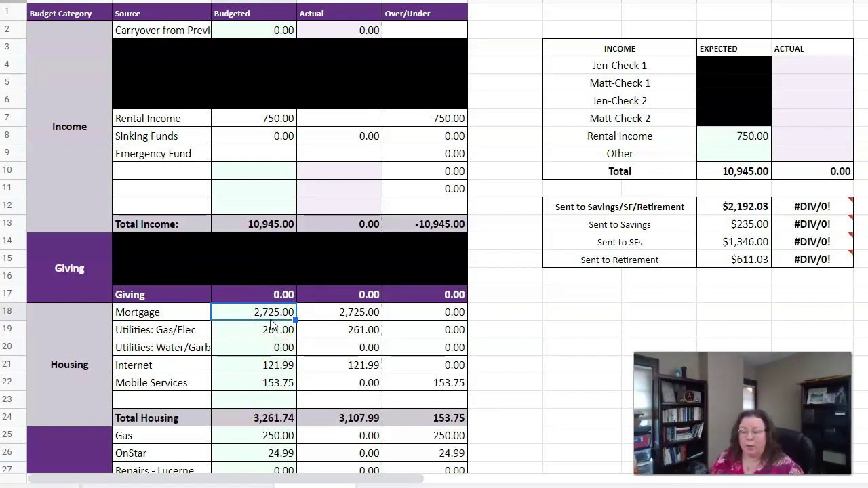
pyautogui.click(283, 312)
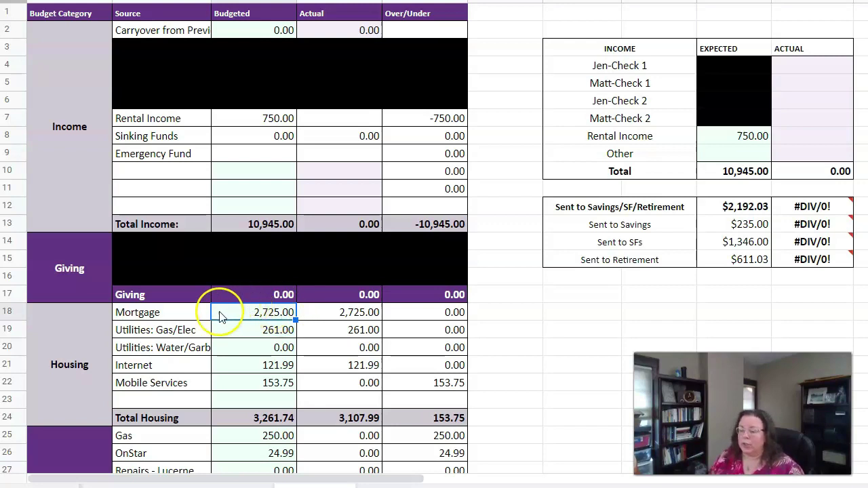
pyautogui.click(251, 332)
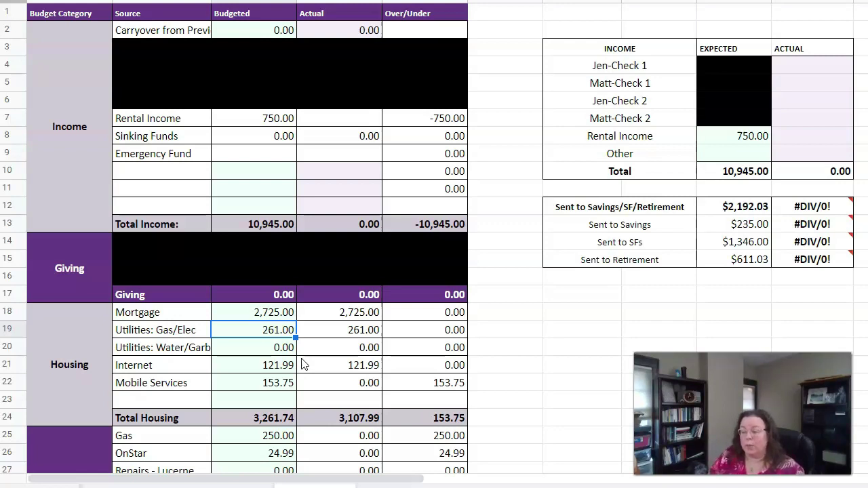
# - Enter 316 as the Gas/Elec budget and 122.99 in the Internet budgeted cell C21
pyautogui.write('316')
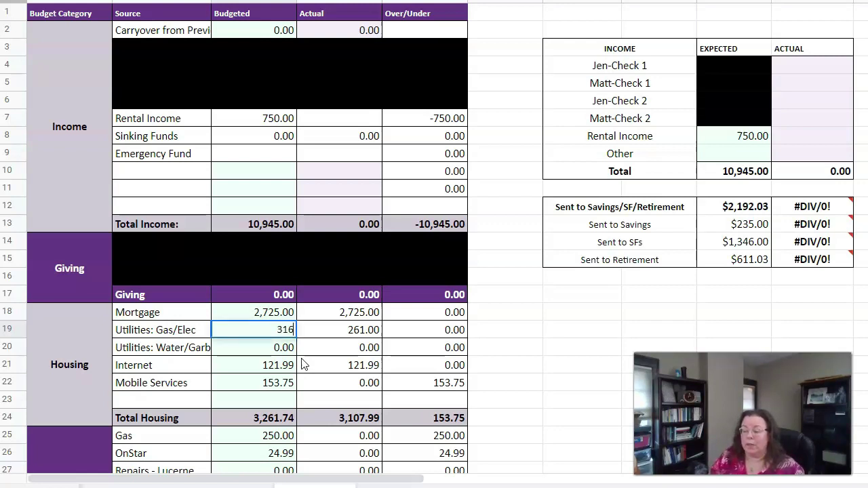
pyautogui.press('Return')
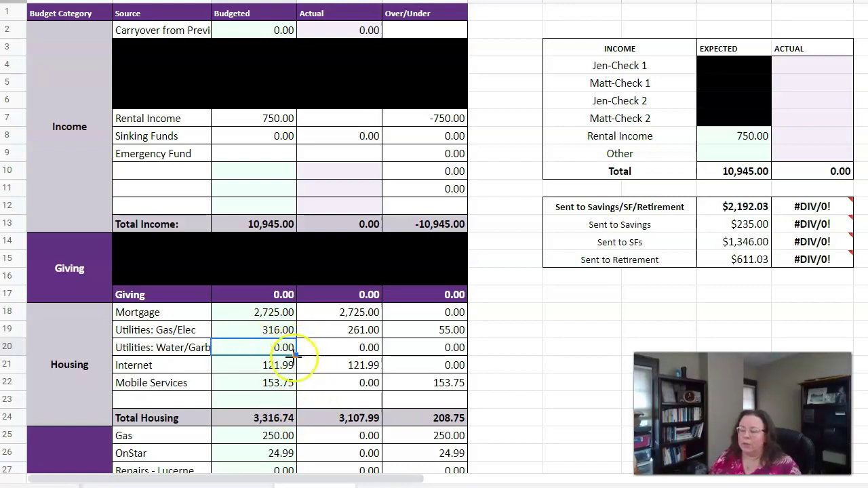
pyautogui.click(234, 370)
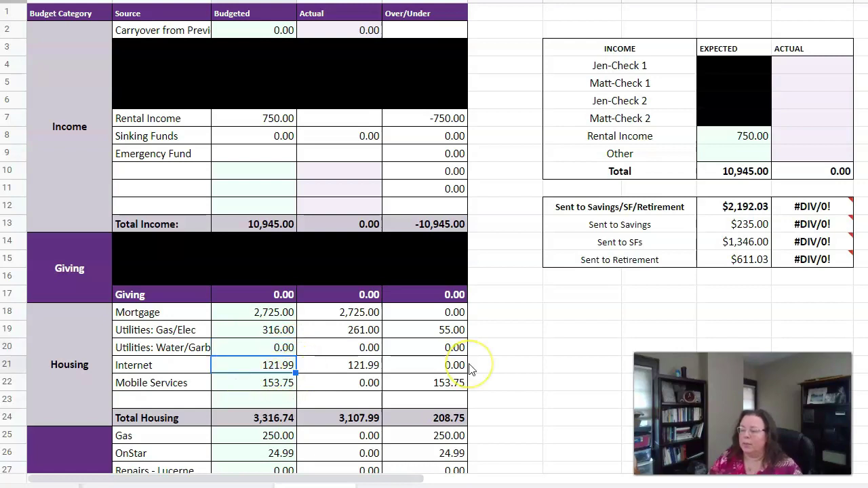
pyautogui.write('122.99')
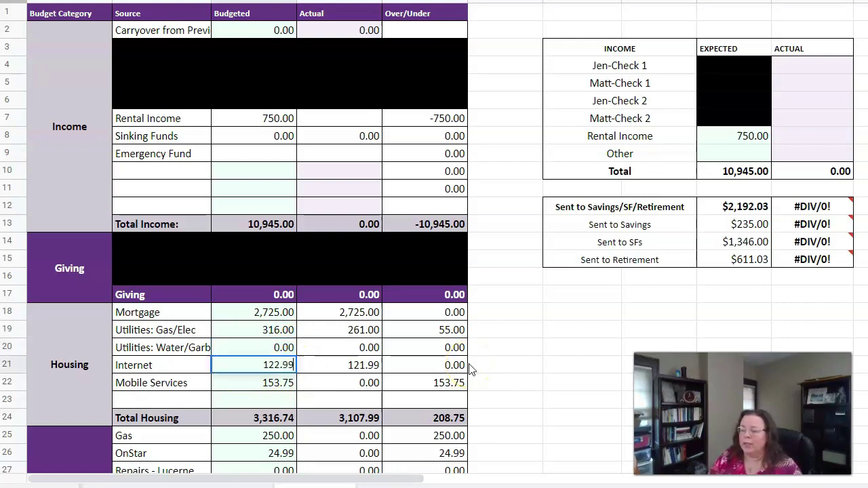
pyautogui.press('Return')
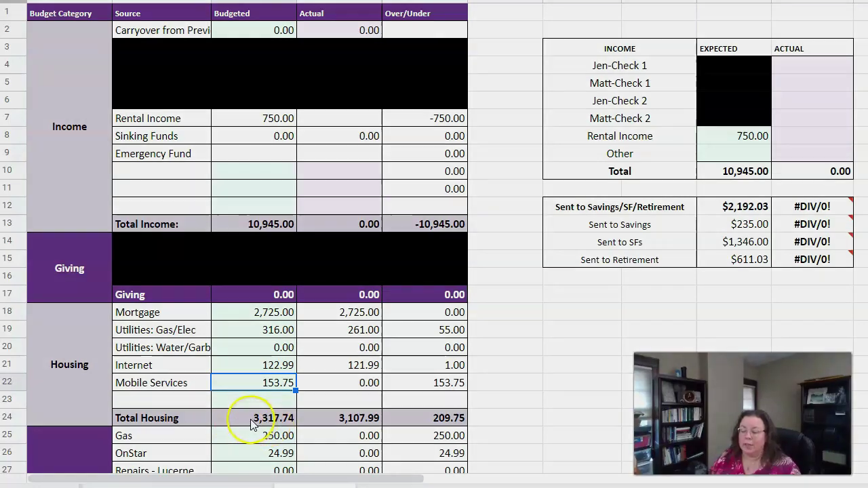
# - Set the Gas budgeted cell C25 to 300, then check the Repairs - Lucerne and Total Food figures
pyautogui.click(251, 422)
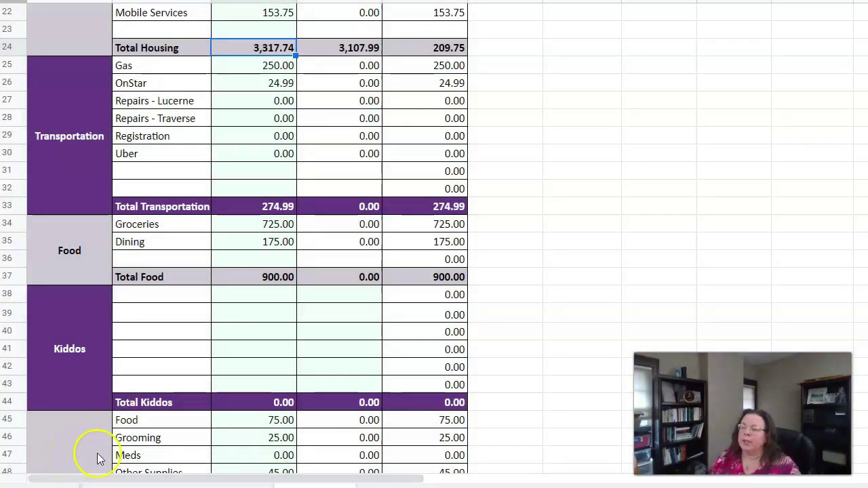
pyautogui.click(270, 66)
pyautogui.write('300')
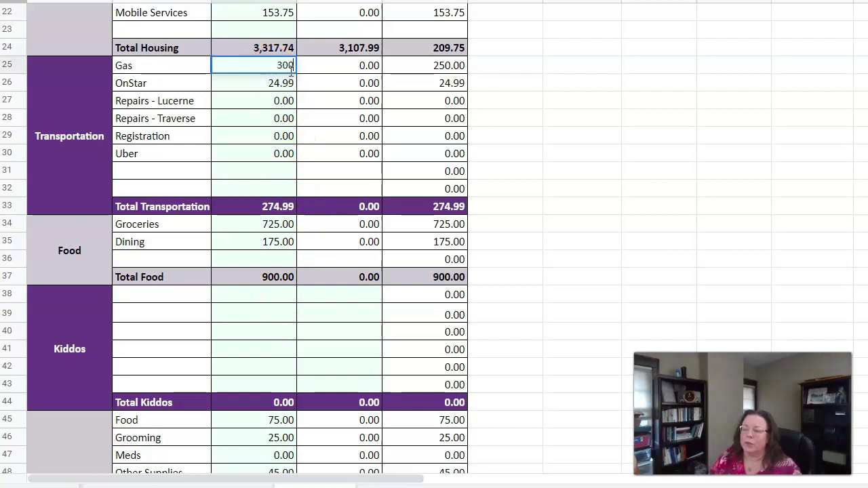
pyautogui.press('Return')
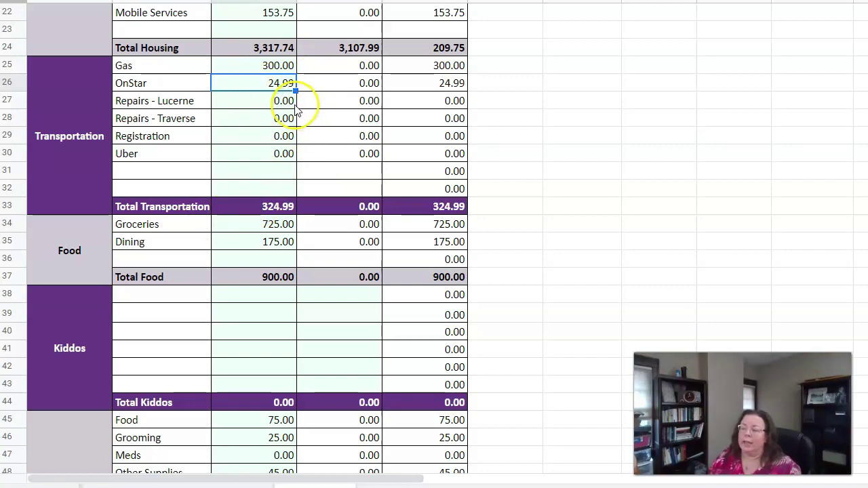
pyautogui.click(261, 105)
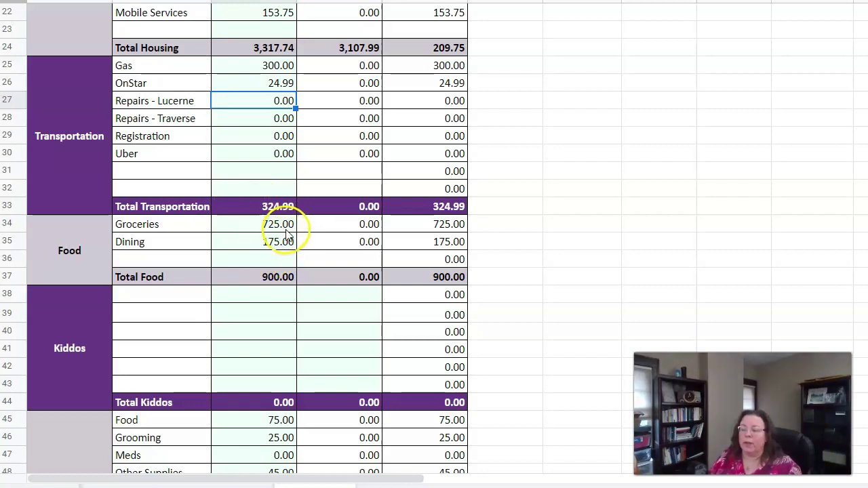
pyautogui.click(240, 277)
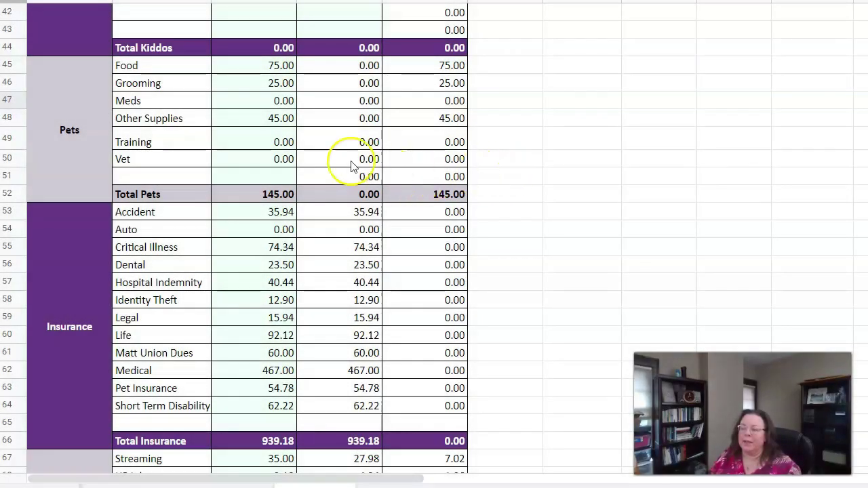
pyautogui.click(244, 69)
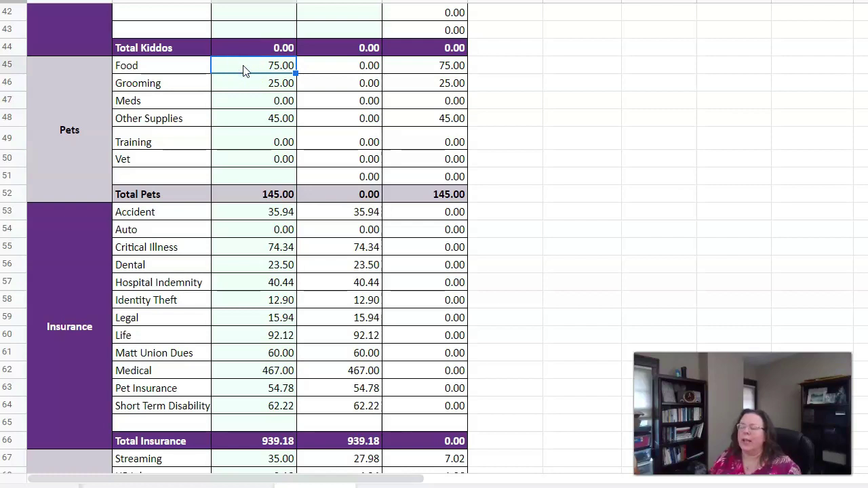
pyautogui.click(245, 71)
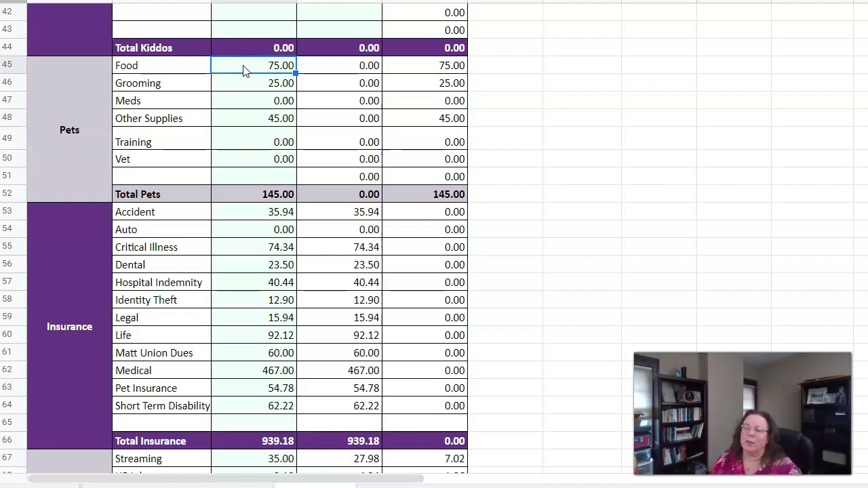
pyautogui.click(244, 68)
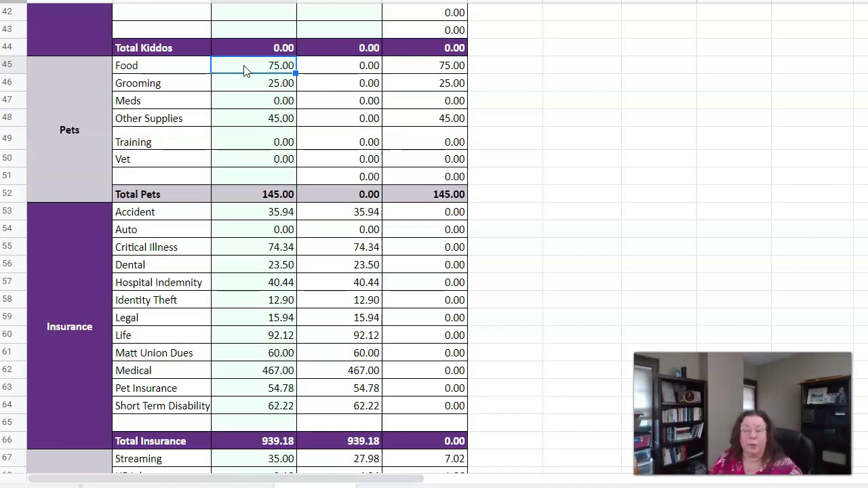
pyautogui.click(249, 71)
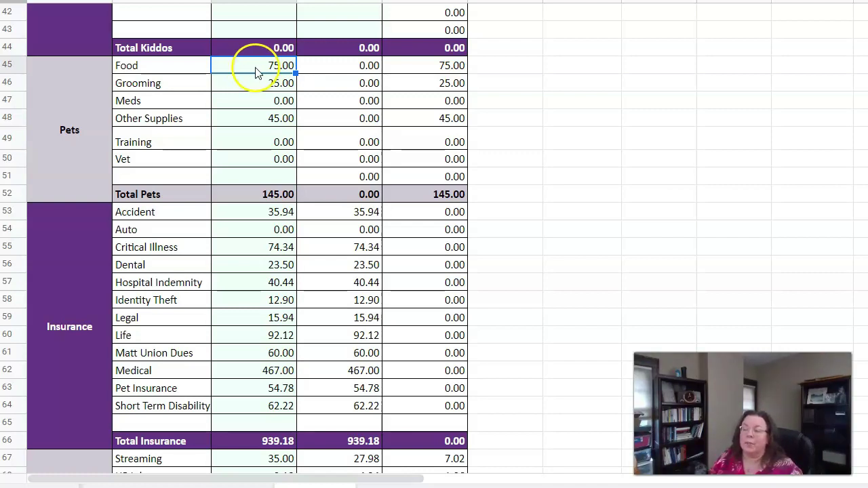
pyautogui.click(256, 72)
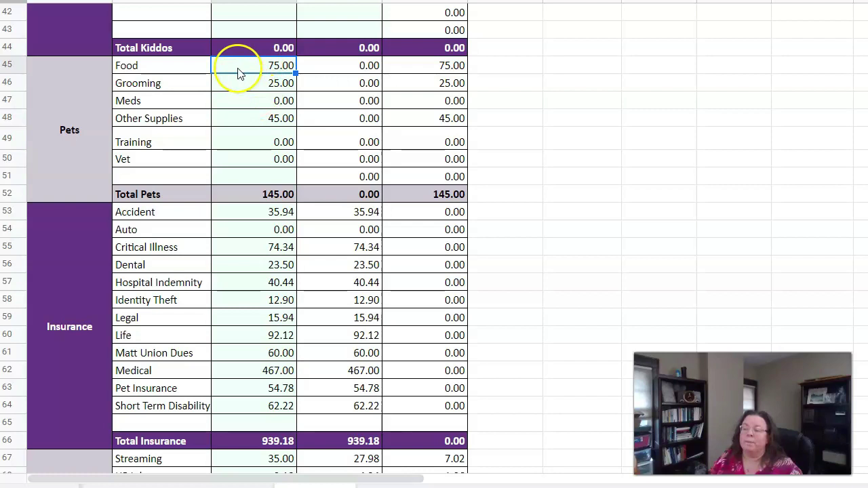
pyautogui.click(271, 70)
pyautogui.click(265, 70)
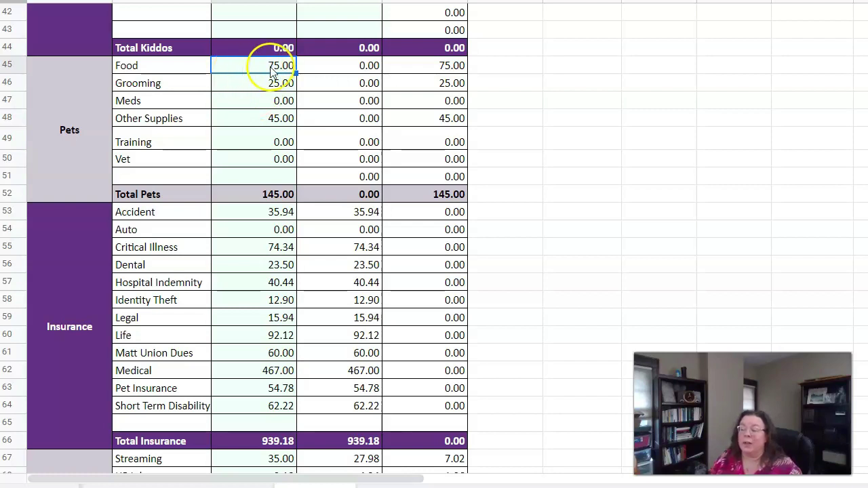
pyautogui.click(251, 72)
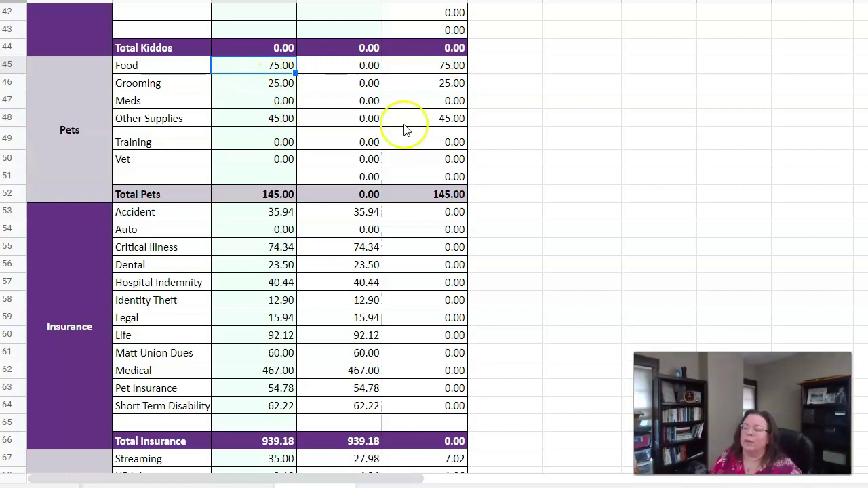
pyautogui.click(258, 124)
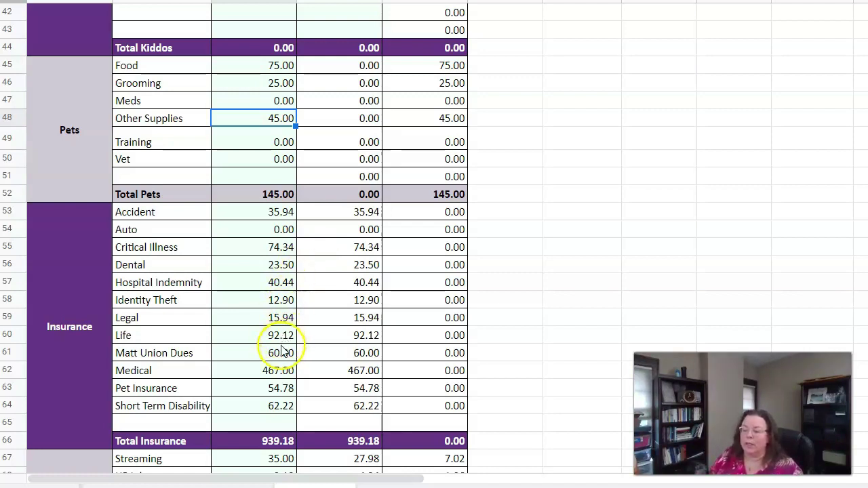
pyautogui.click(266, 377)
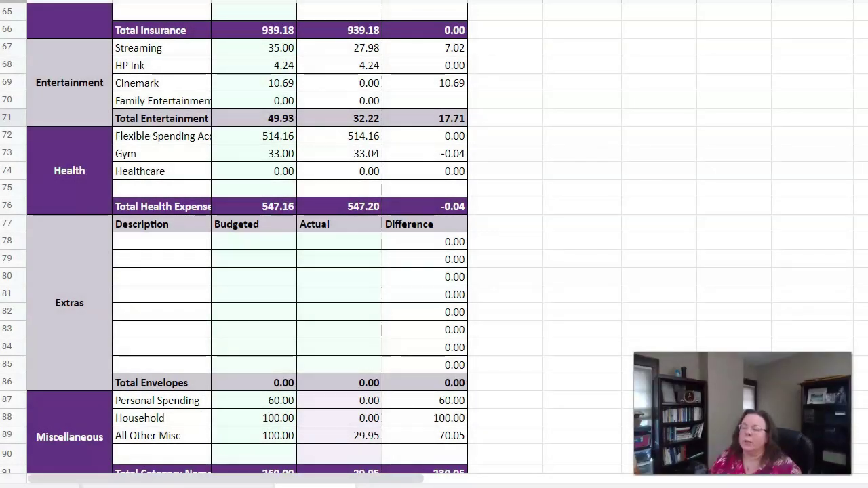
# - Enter 30 in the Family Entertainment budgeted cell
pyautogui.click(244, 101)
pyautogui.write('30')
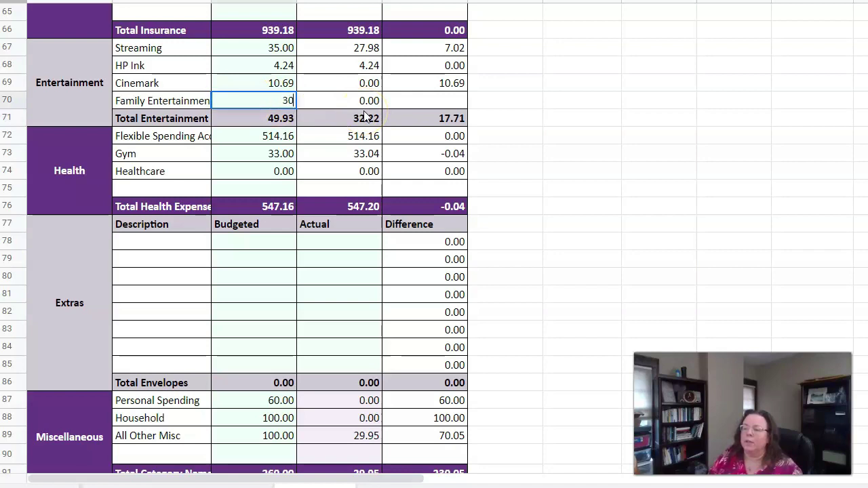
pyautogui.press('Return')
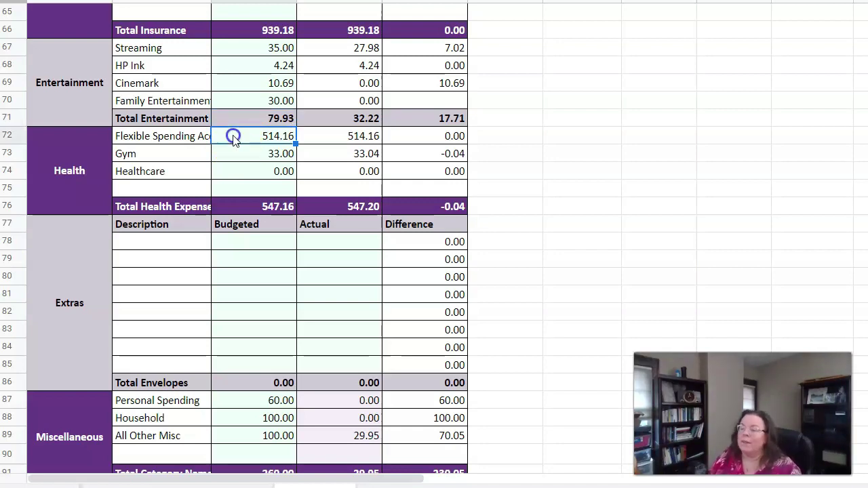
pyautogui.click(234, 138)
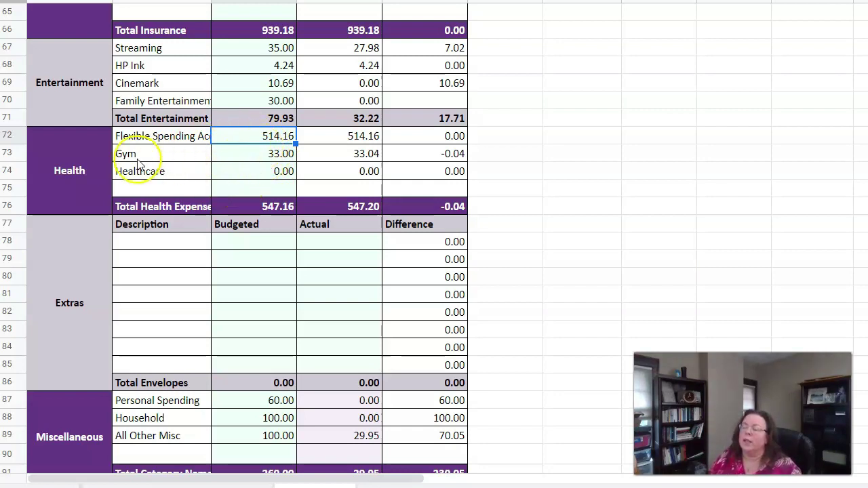
pyautogui.click(235, 170)
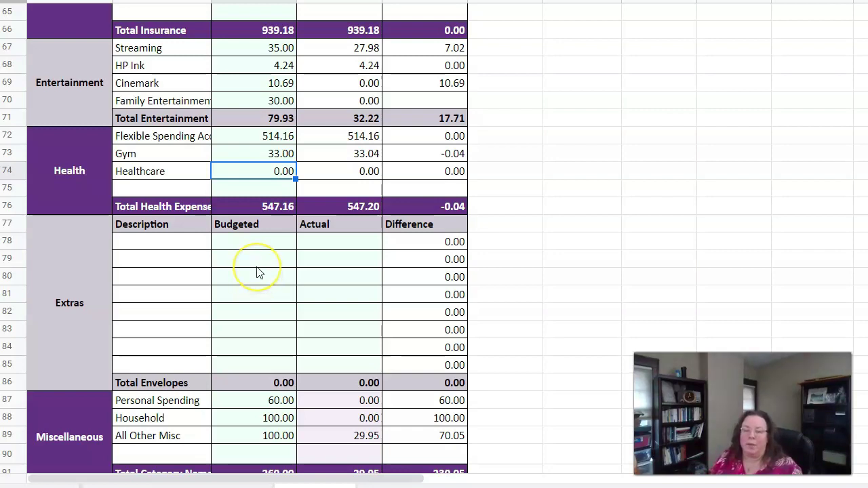
pyautogui.click(256, 246)
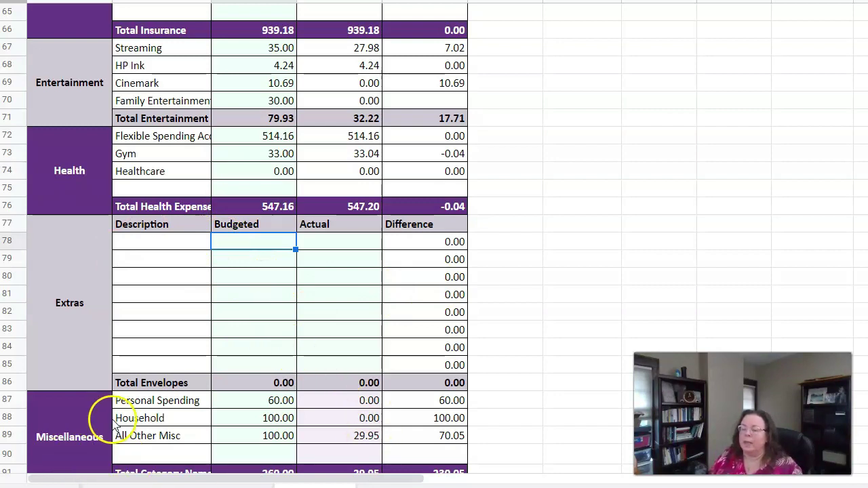
# - Enter 0 in the Investments budgeted cell under Savings
pyautogui.scroll(-1, 114, 434)
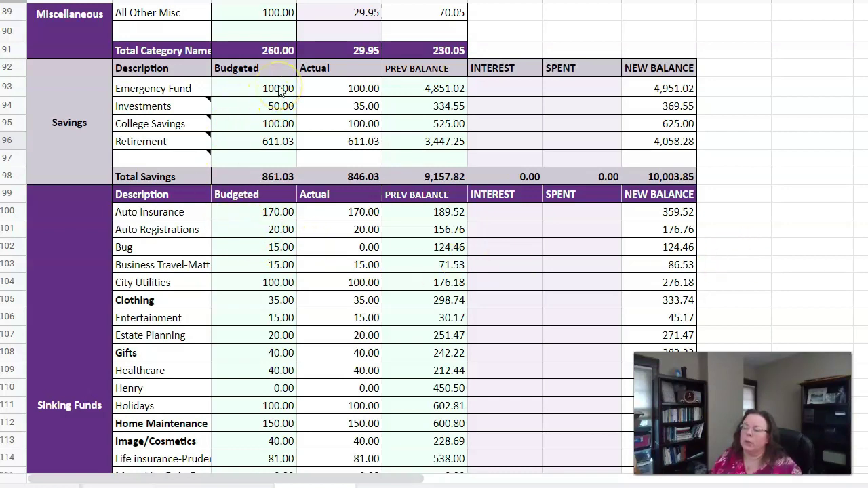
pyautogui.click(268, 109)
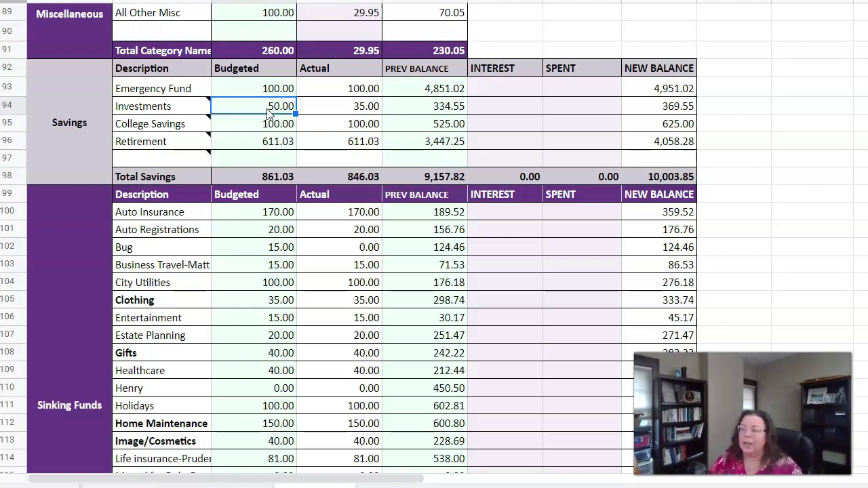
pyautogui.write('0')
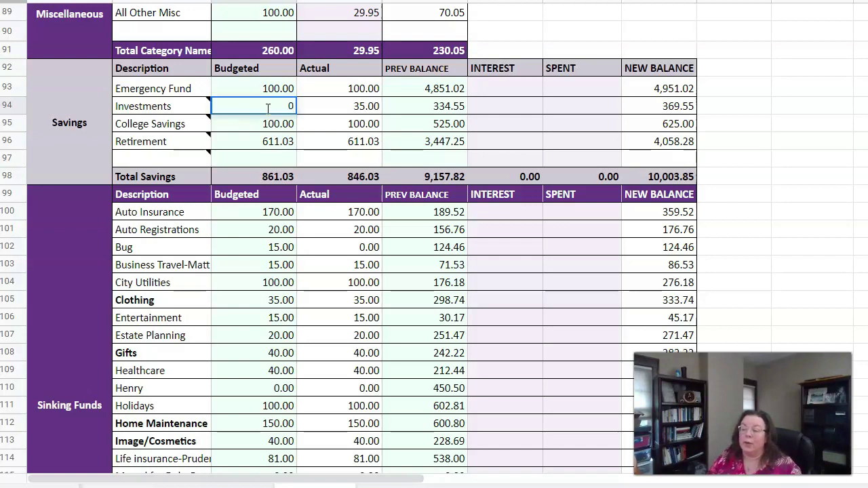
pyautogui.press('Return')
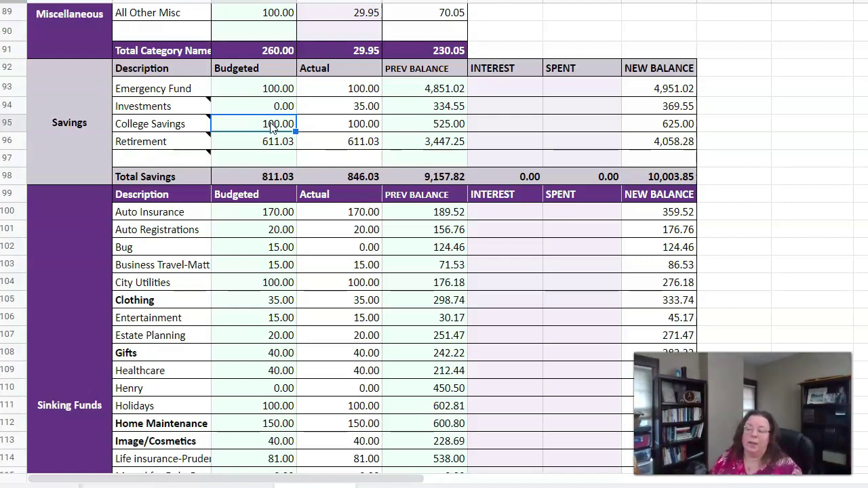
pyautogui.click(270, 125)
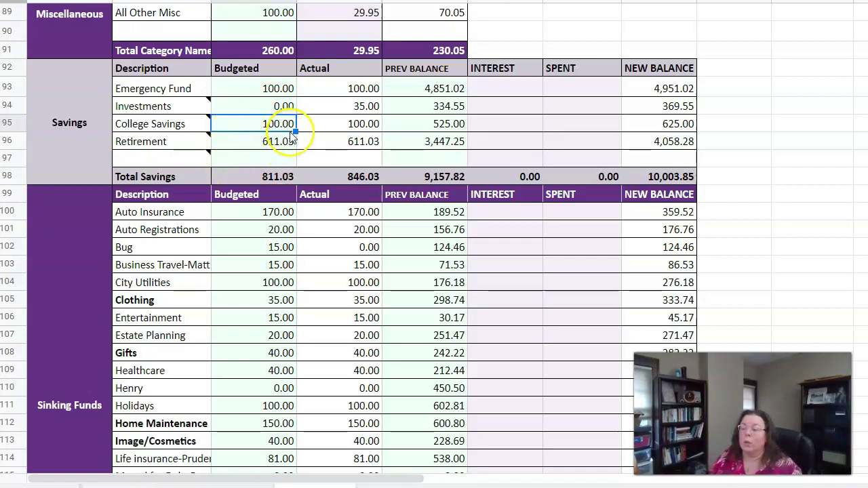
pyautogui.click(288, 130)
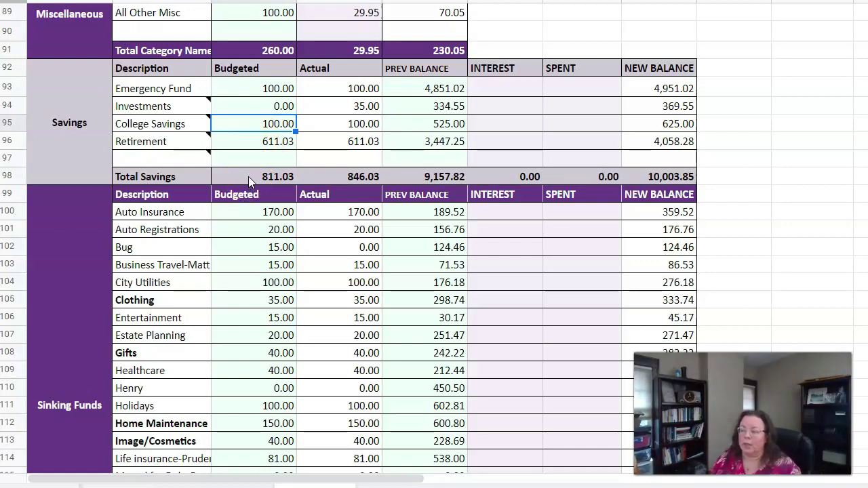
pyautogui.scroll(-3, 248, 177)
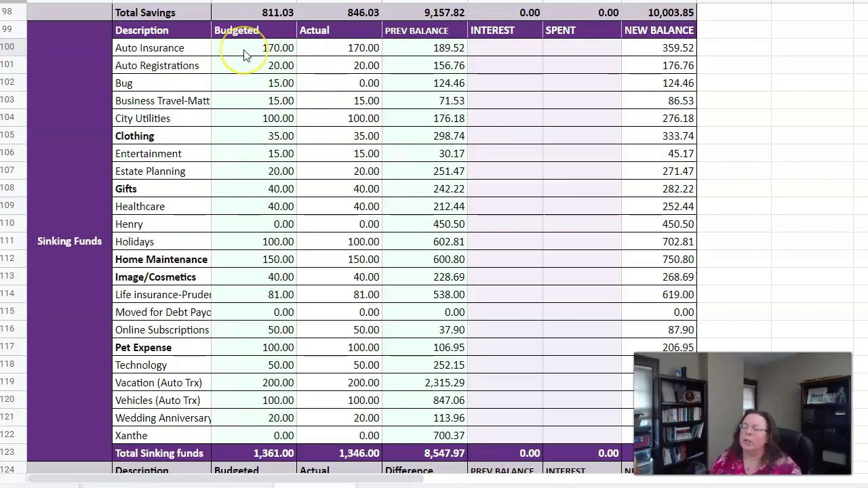
# - Enter 26 in the Bug sinking fund budgeted cell
pyautogui.click(243, 84)
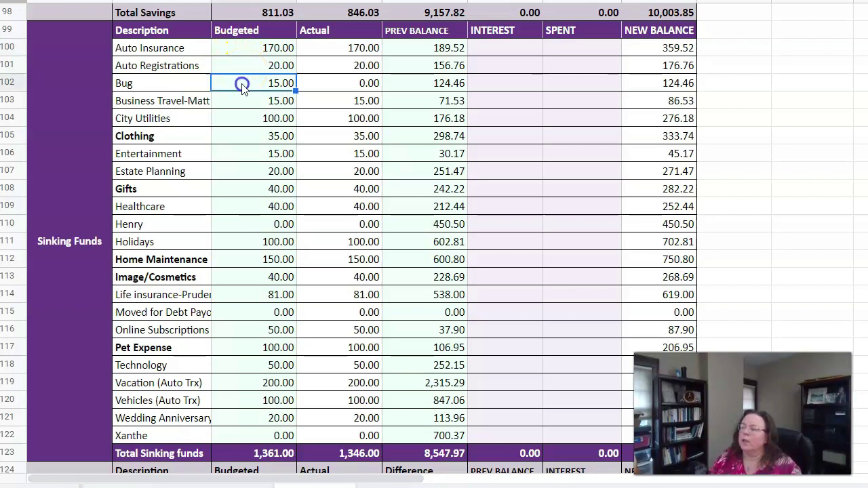
pyautogui.write('26')
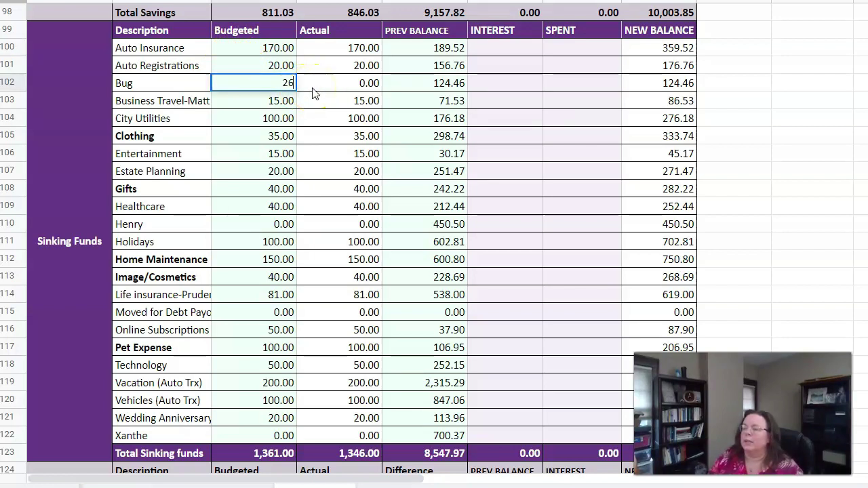
pyautogui.press('Return')
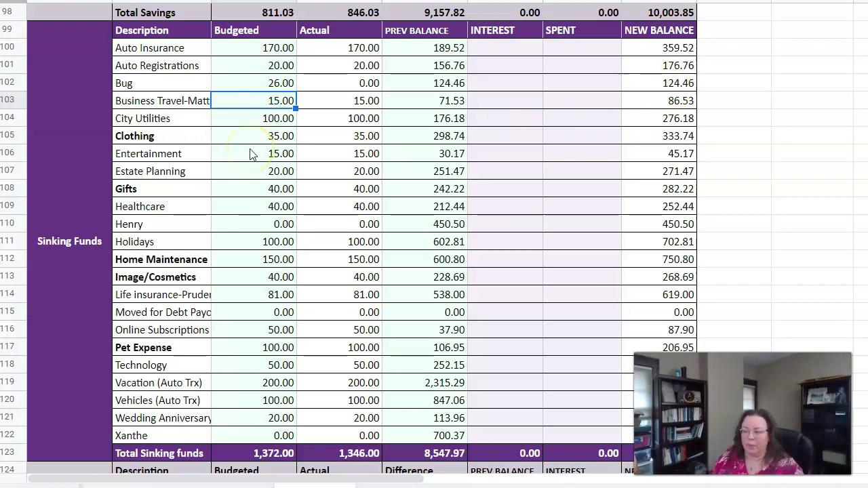
pyautogui.click(263, 117)
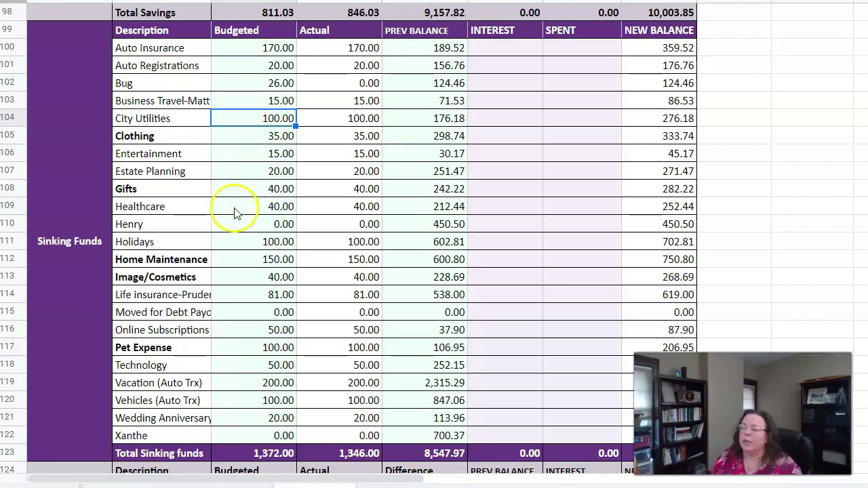
pyautogui.click(236, 229)
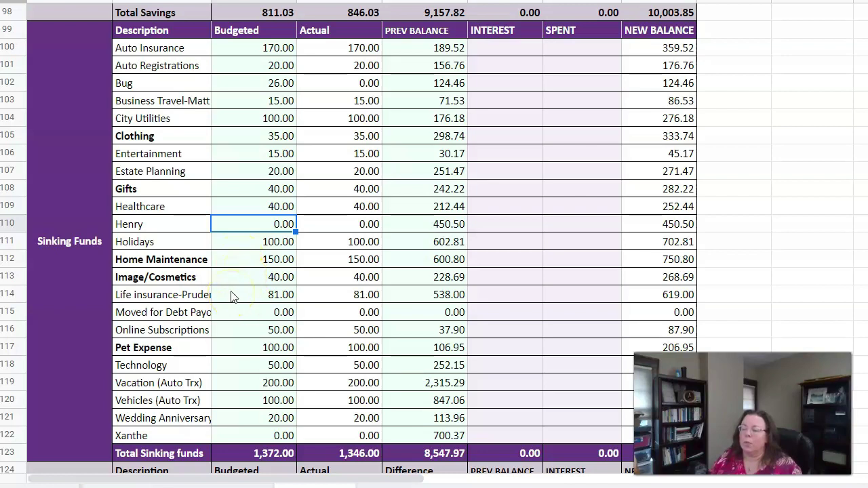
pyautogui.click(229, 333)
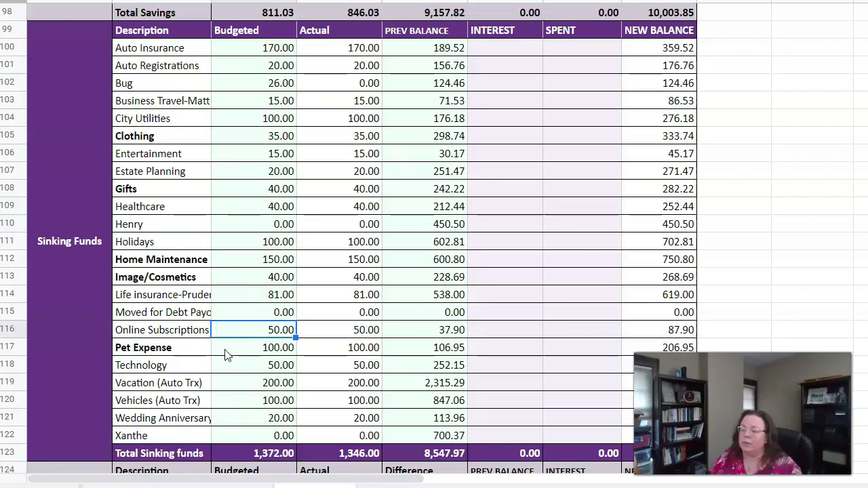
pyautogui.click(234, 349)
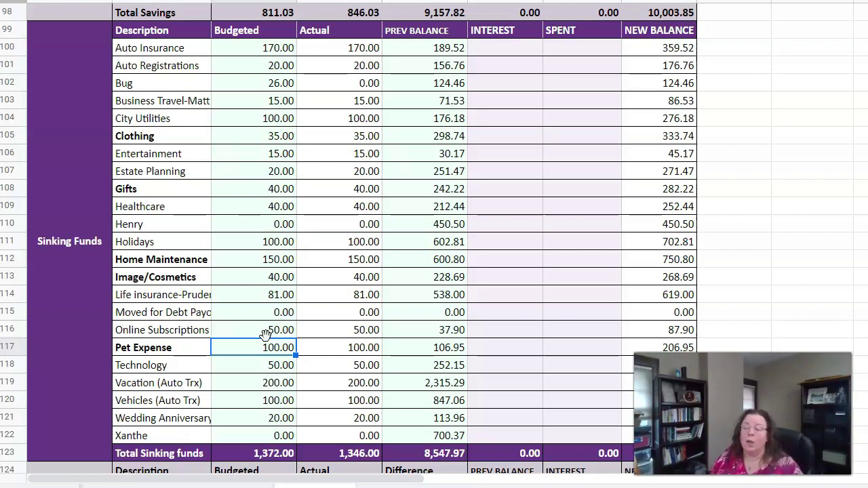
pyautogui.click(266, 352)
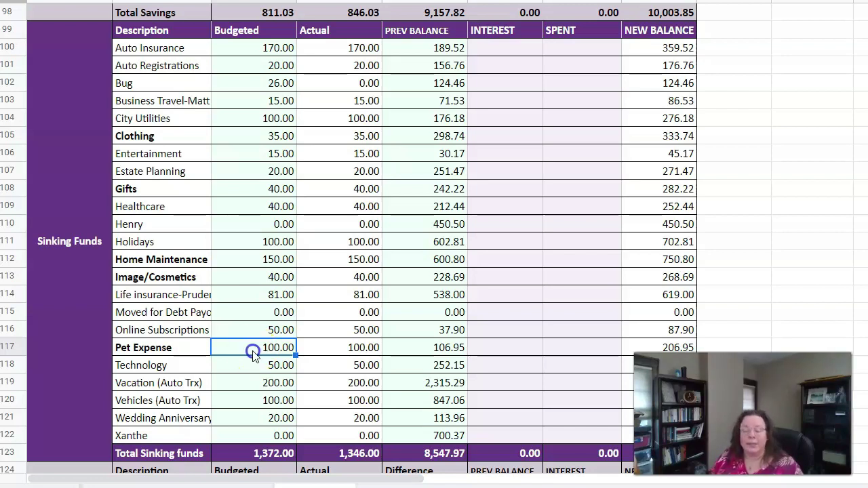
pyautogui.click(232, 354)
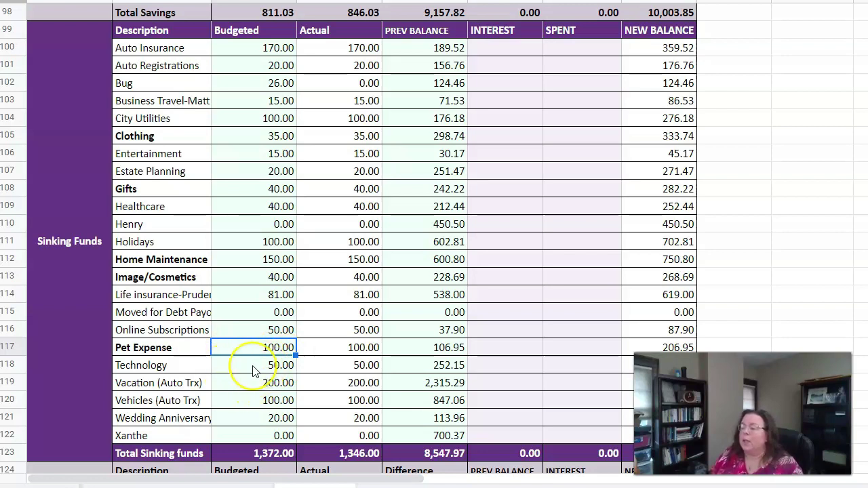
pyautogui.click(254, 366)
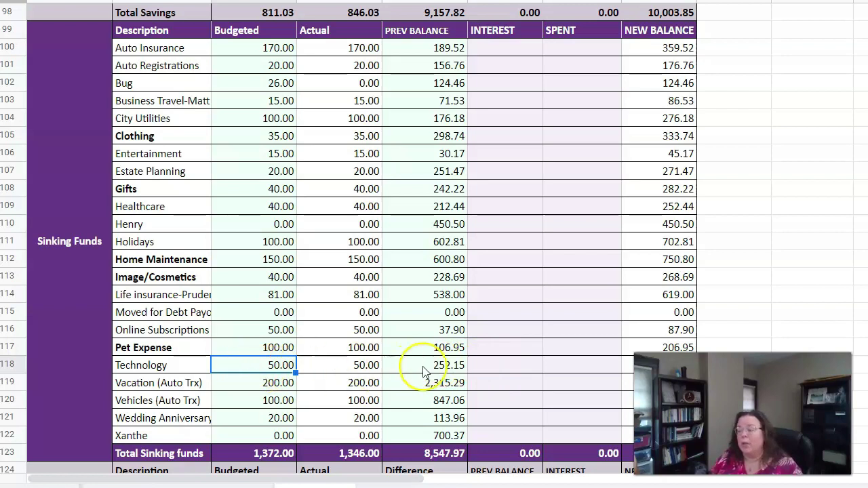
pyautogui.click(229, 367)
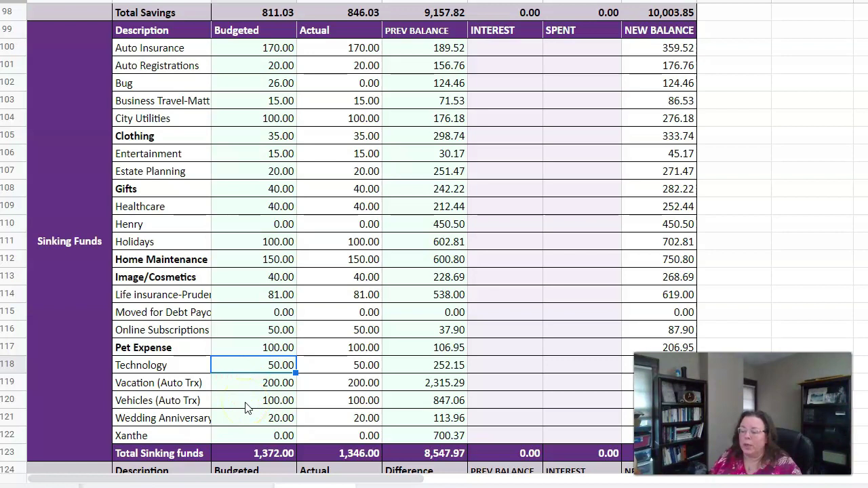
pyautogui.click(265, 439)
pyautogui.click(266, 440)
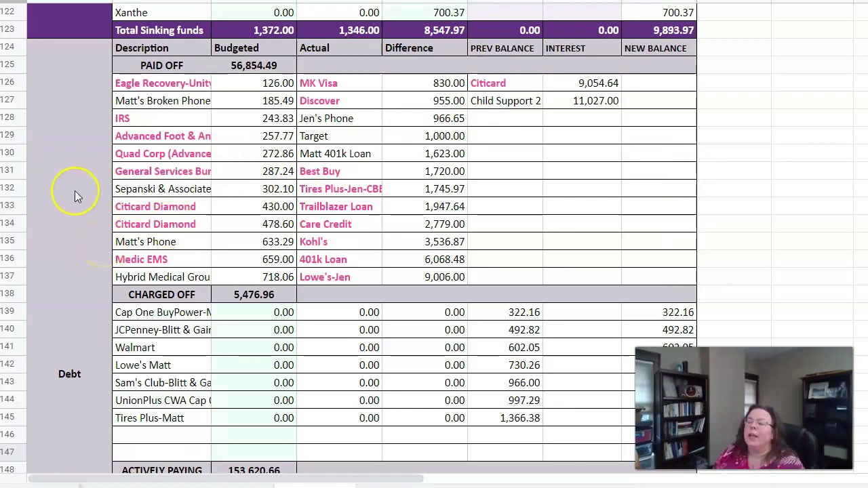
# - Check the charged-off Sam's Club debt, then the Child Support 3 and Cap One-Bureaus payments
pyautogui.click(142, 80)
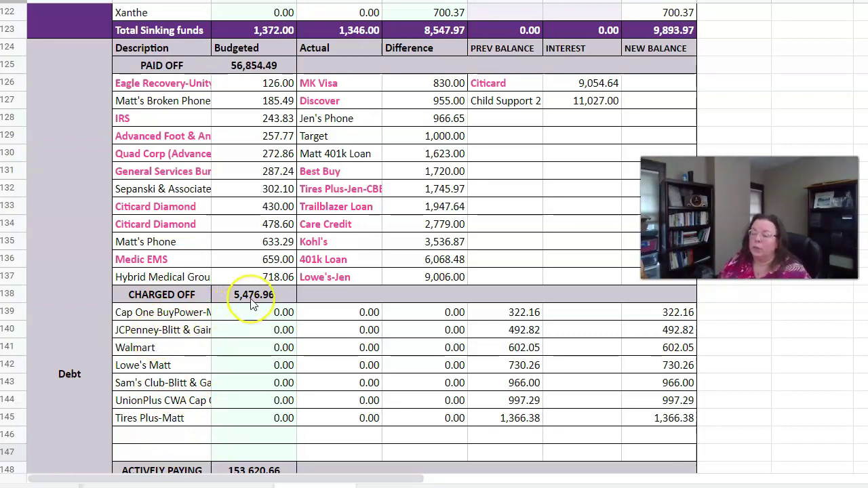
pyautogui.click(194, 388)
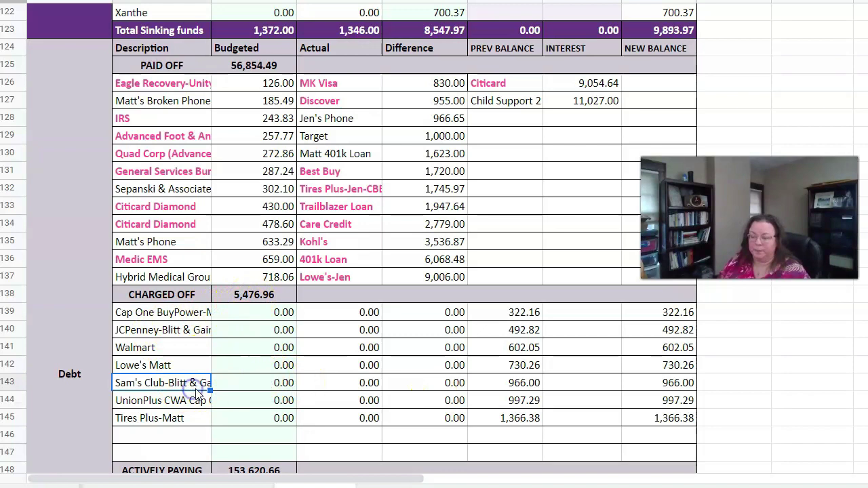
pyautogui.scroll(-5, 197, 393)
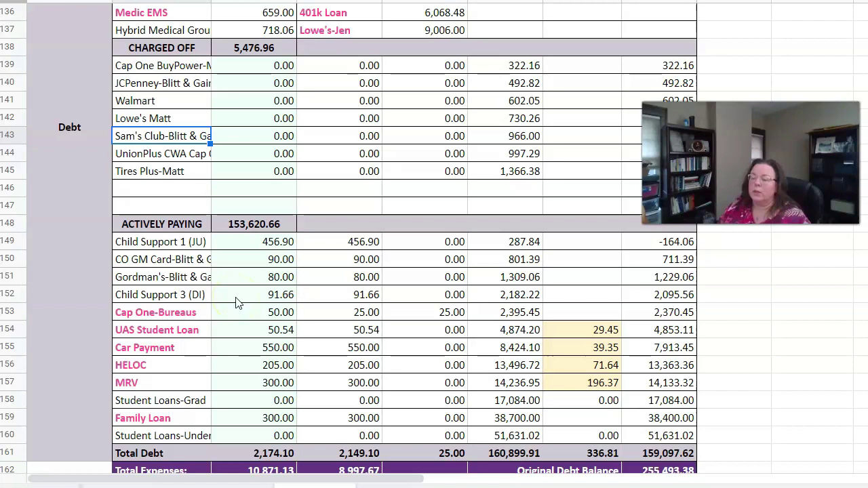
pyautogui.click(235, 298)
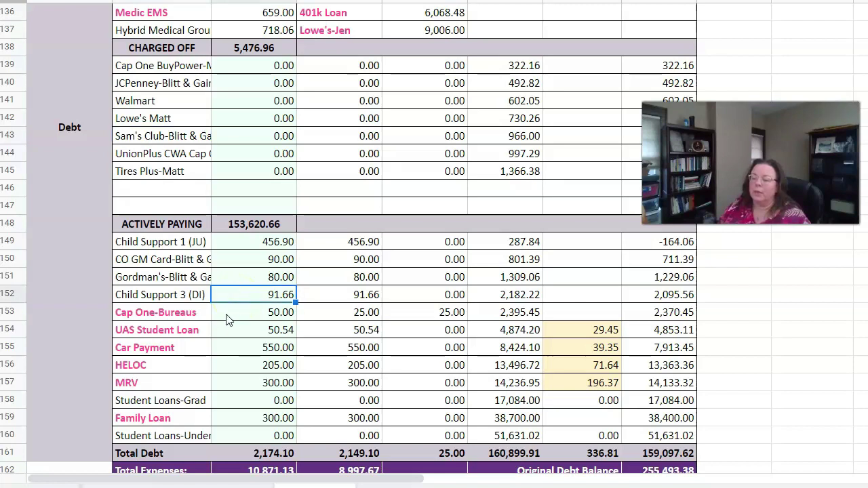
pyautogui.click(228, 316)
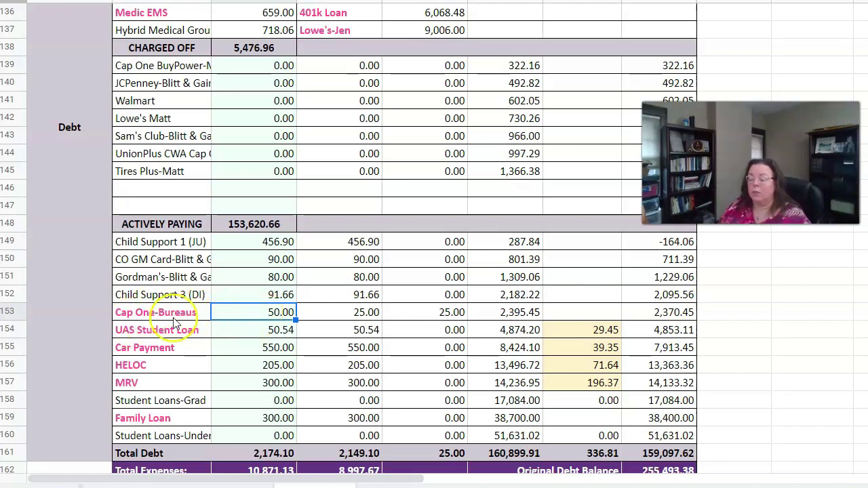
pyautogui.click(235, 315)
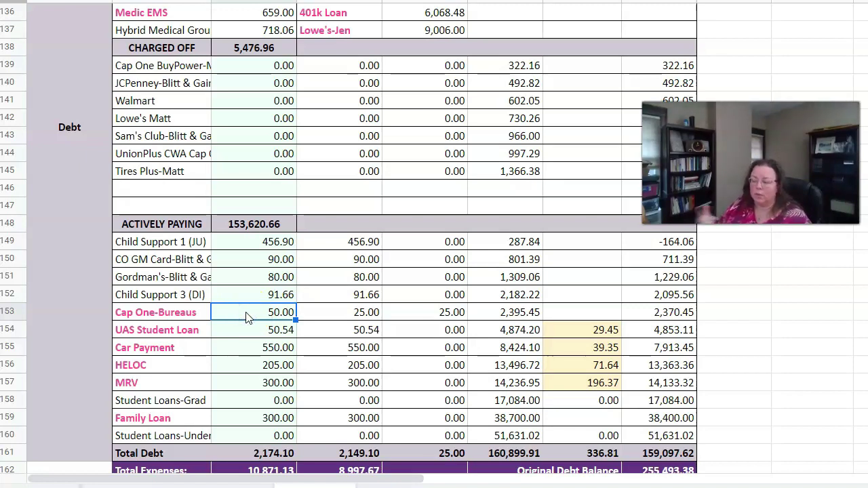
pyautogui.click(248, 317)
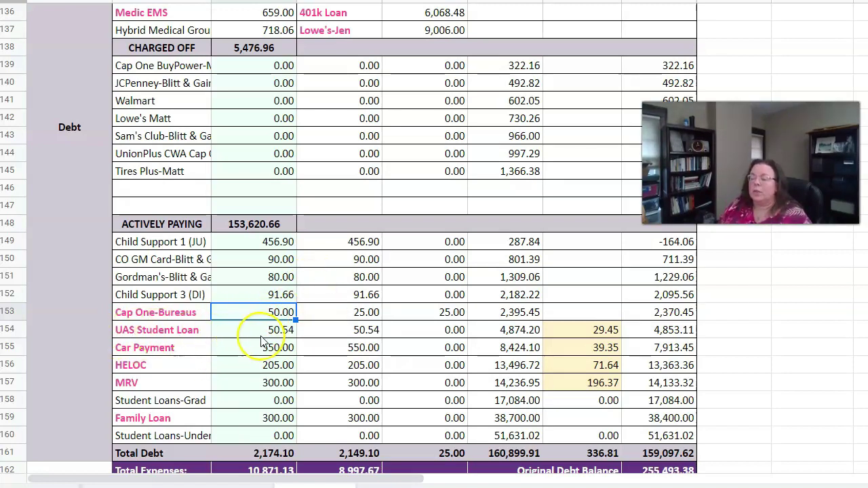
# - Review the student loan, car, HELOC, MRV, family loan and Child Support 1 payments and Total Debt
pyautogui.click(237, 330)
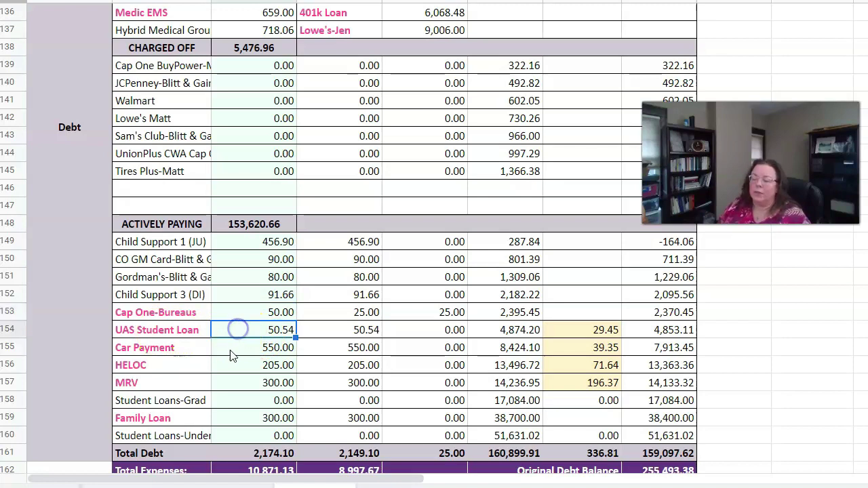
pyautogui.click(232, 348)
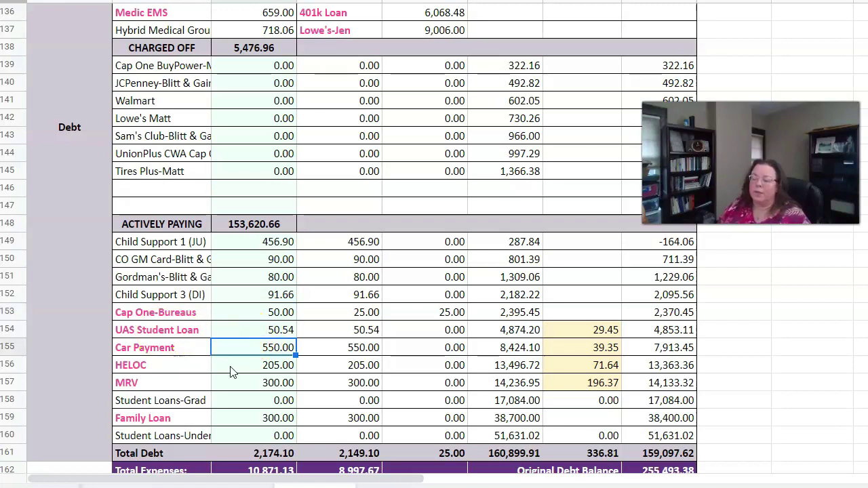
pyautogui.click(229, 366)
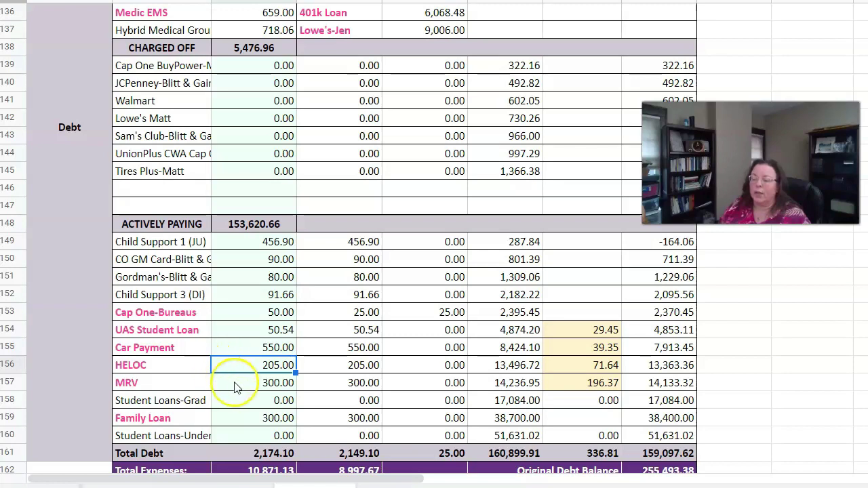
pyautogui.click(237, 385)
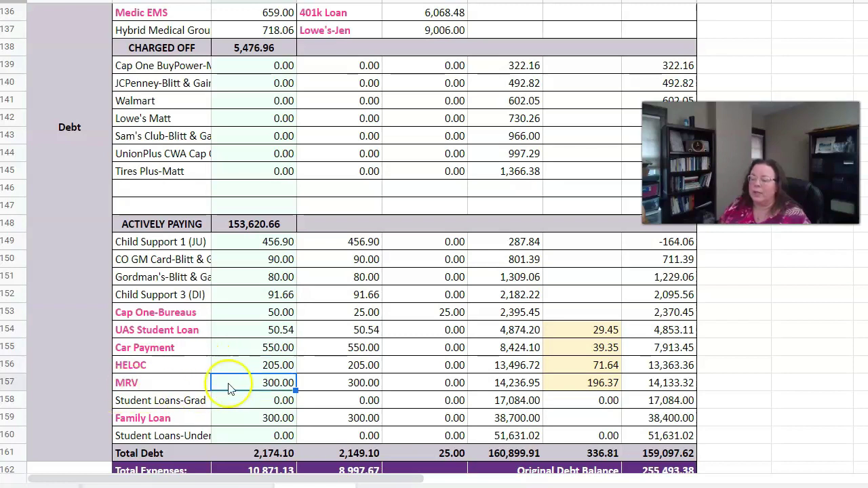
pyautogui.click(229, 401)
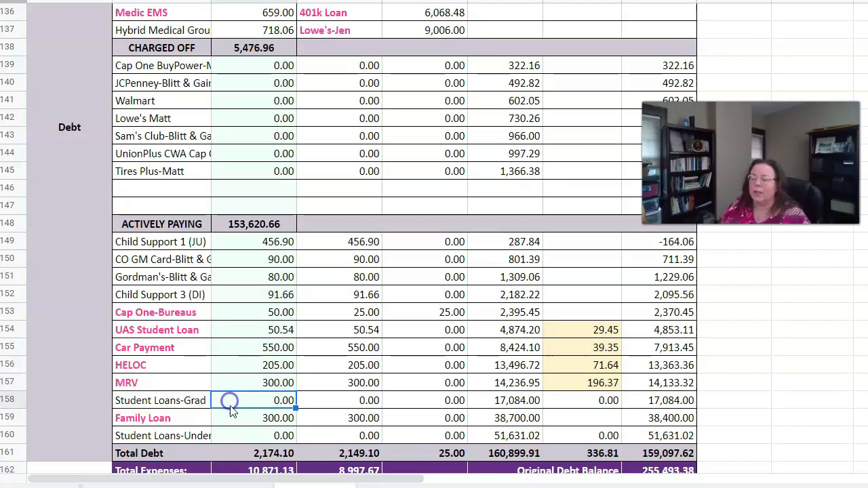
pyautogui.click(227, 421)
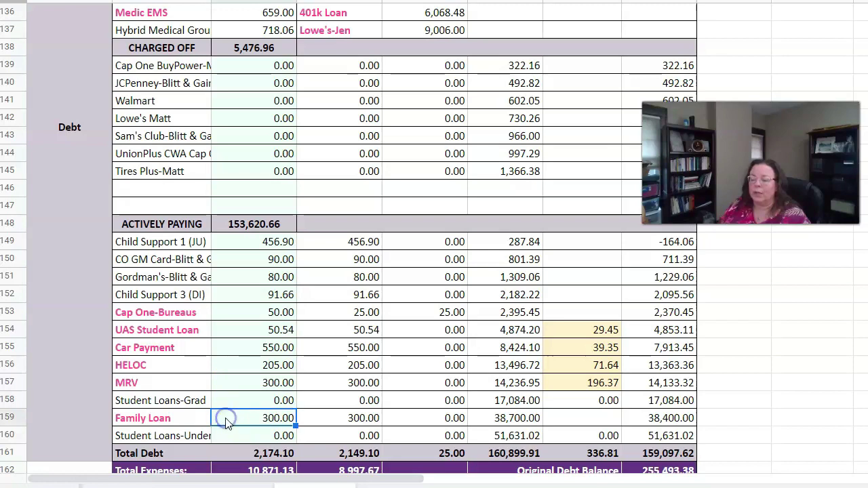
pyautogui.click(243, 437)
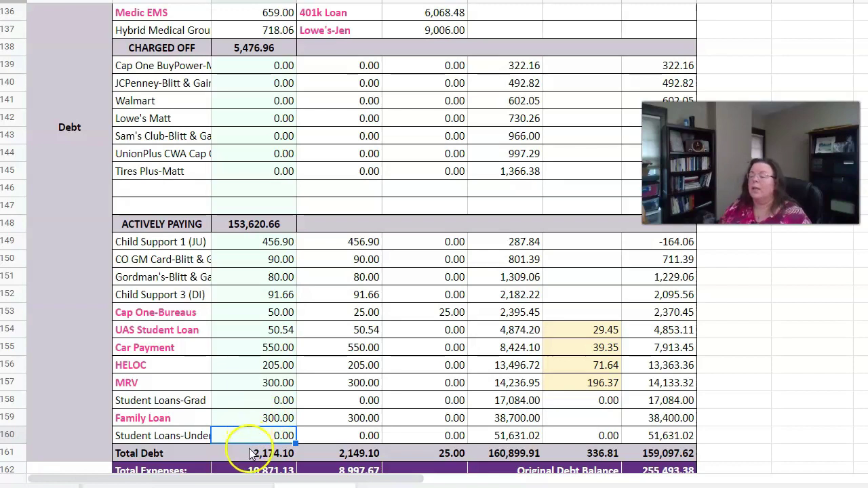
pyautogui.click(239, 454)
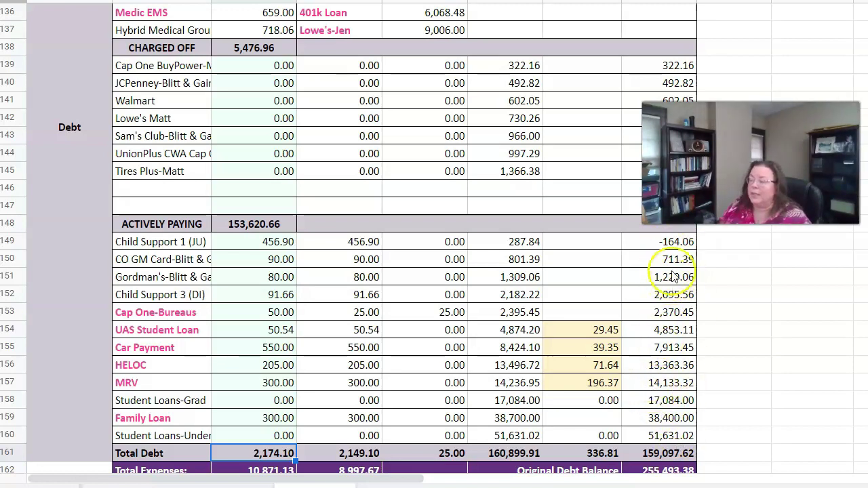
pyautogui.click(668, 245)
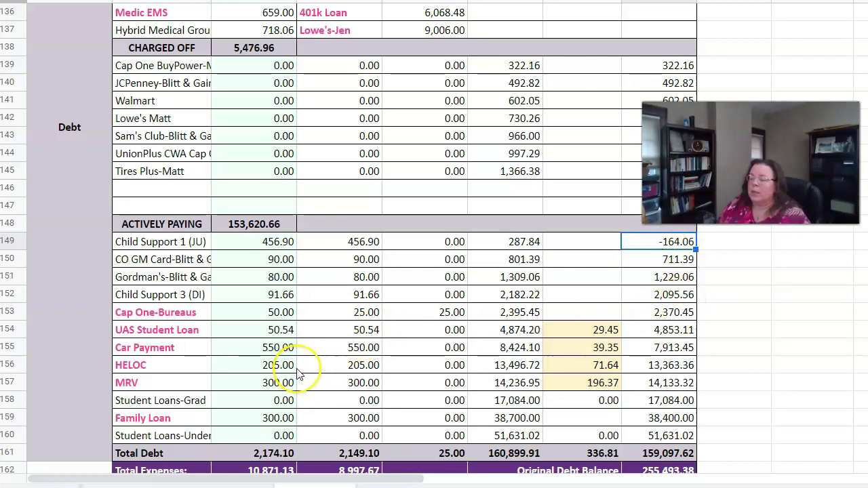
pyautogui.click(256, 240)
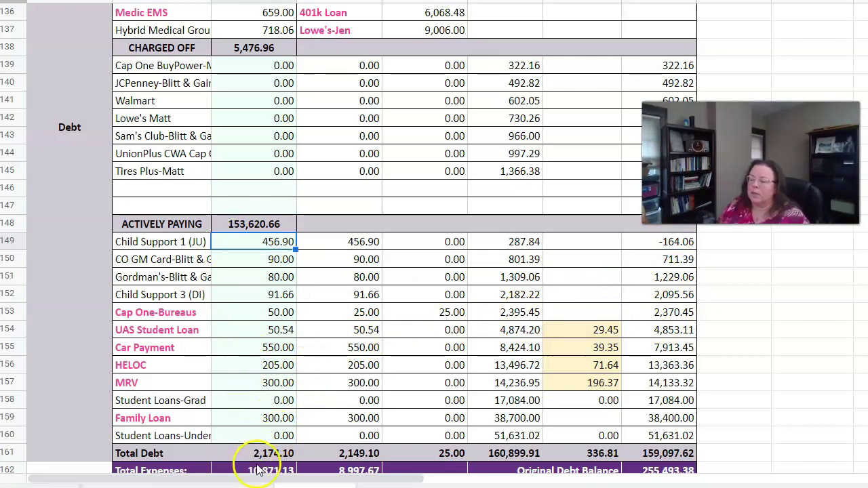
# - Scroll to the purple summary block and check the 73.87 Over/Under amount
pyautogui.scroll(-1, 303, 453)
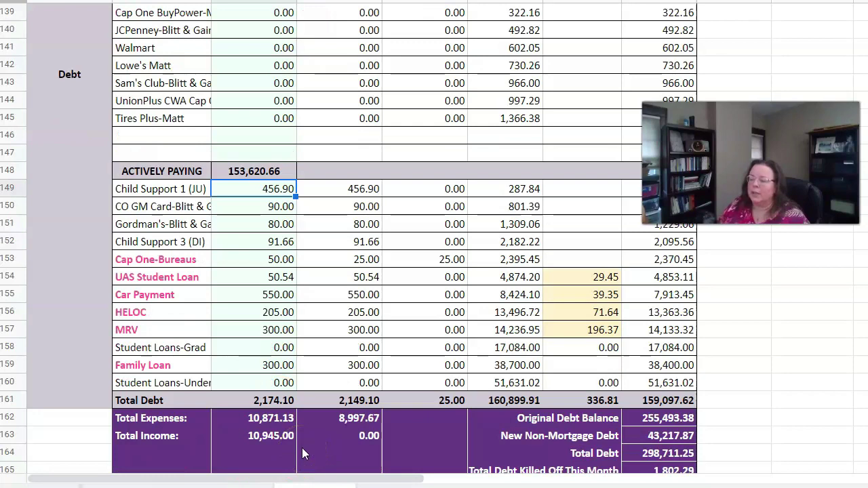
pyautogui.scroll(-1, 302, 447)
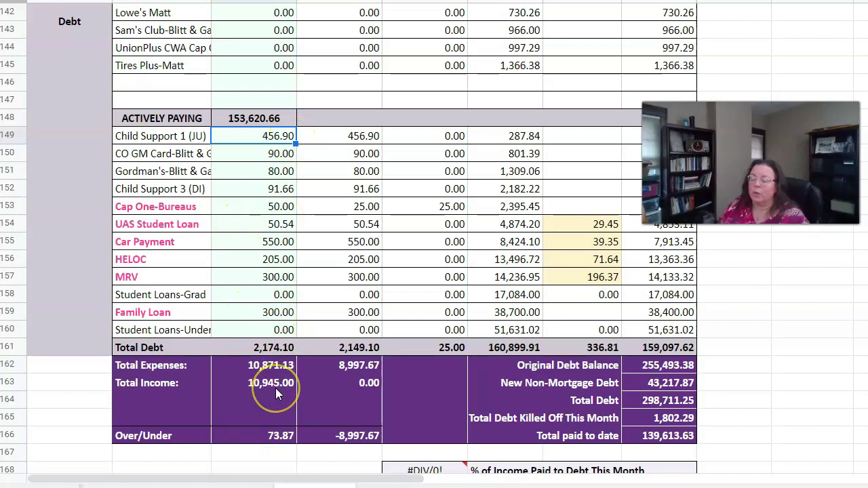
pyautogui.click(267, 437)
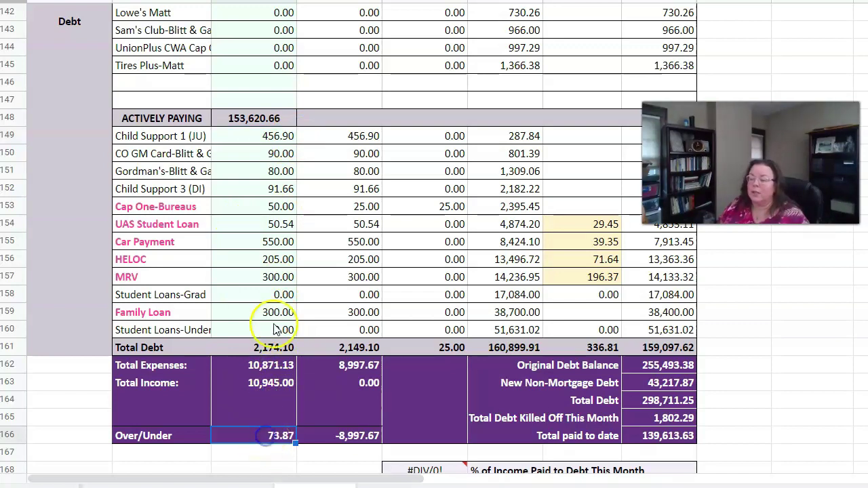
# - Review the MRV planned payment and the extra payments on four debts
pyautogui.click(269, 278)
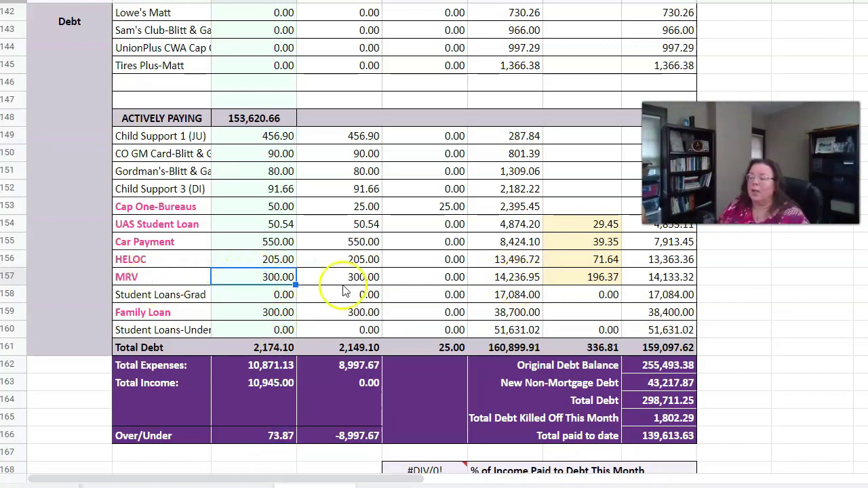
pyautogui.click(598, 225)
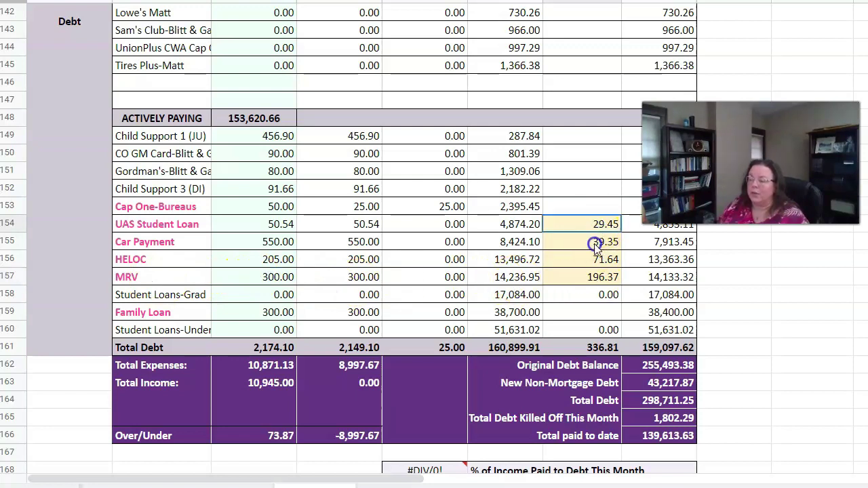
pyautogui.moveTo(595, 245); pyautogui.dragTo(591, 277)
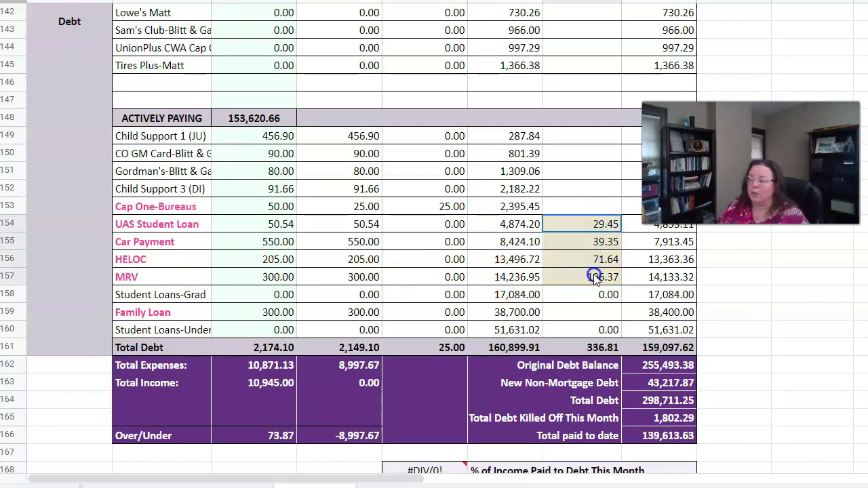
pyautogui.click(579, 229)
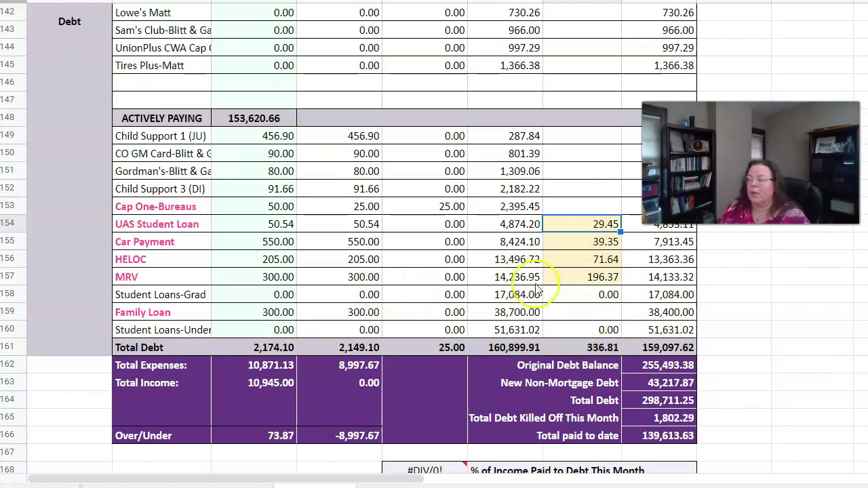
pyautogui.click(262, 279)
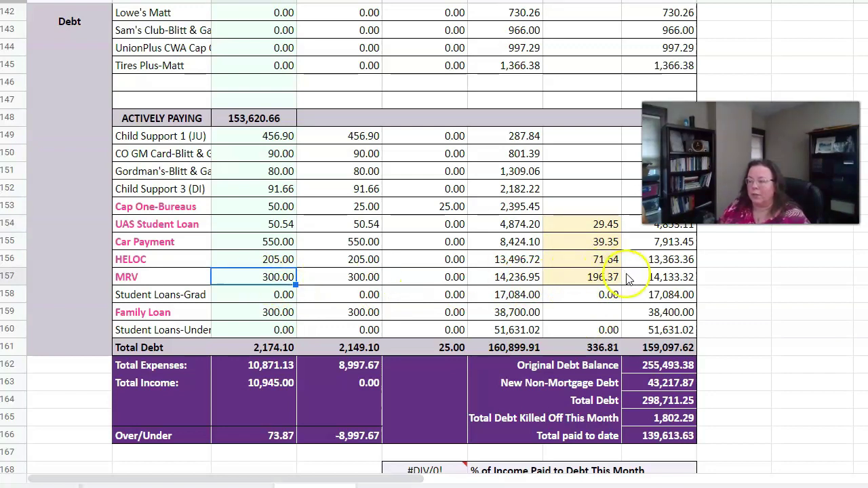
pyautogui.click(248, 137)
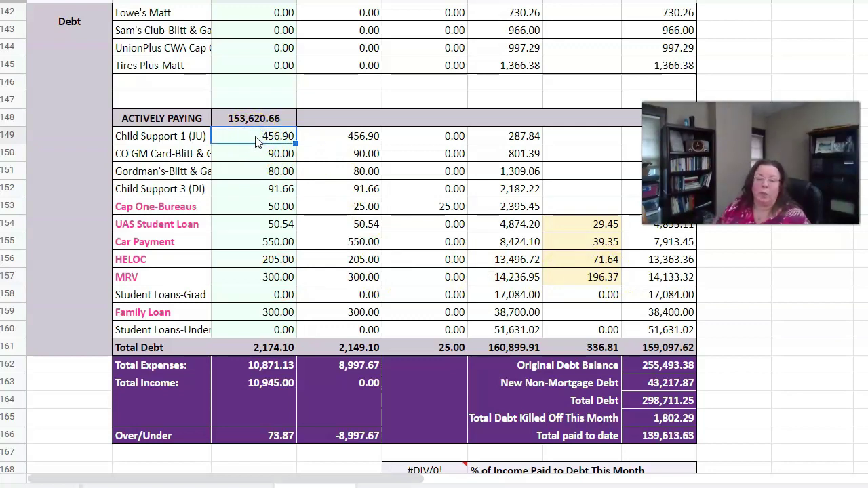
# - Enter 373 as the MRV planned payment, leaving 0.87 over/under
pyautogui.click(274, 278)
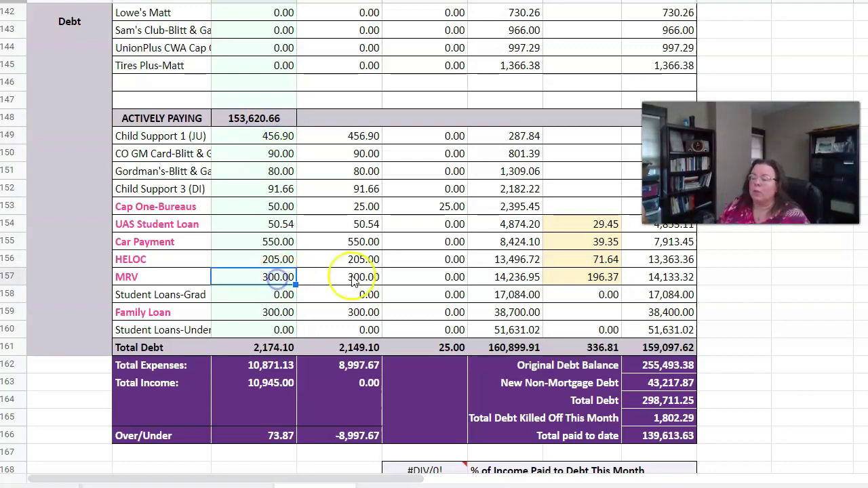
pyautogui.write('373')
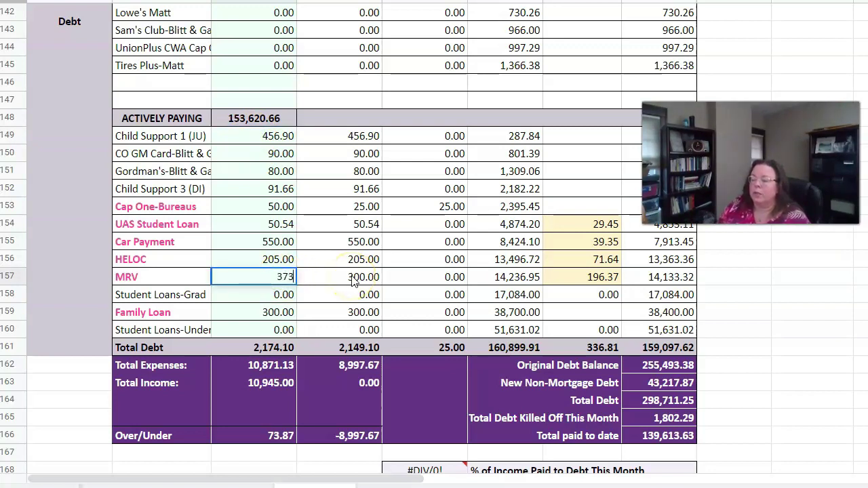
pyautogui.press('Return')
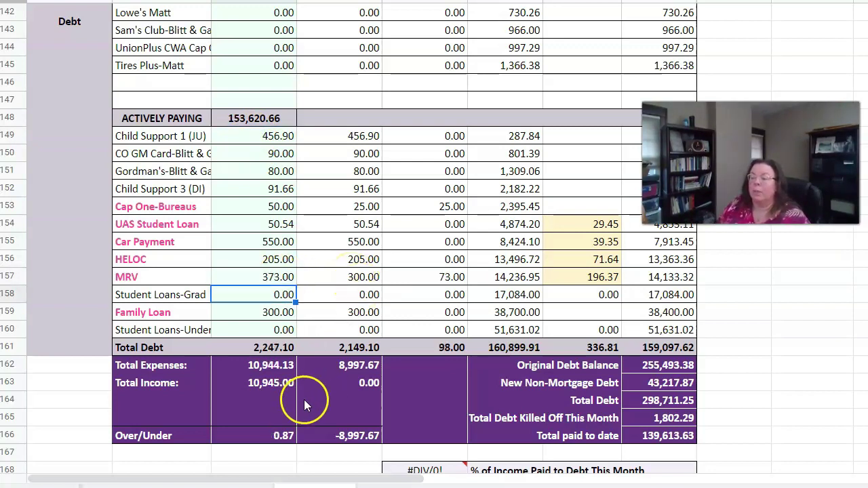
pyautogui.click(264, 454)
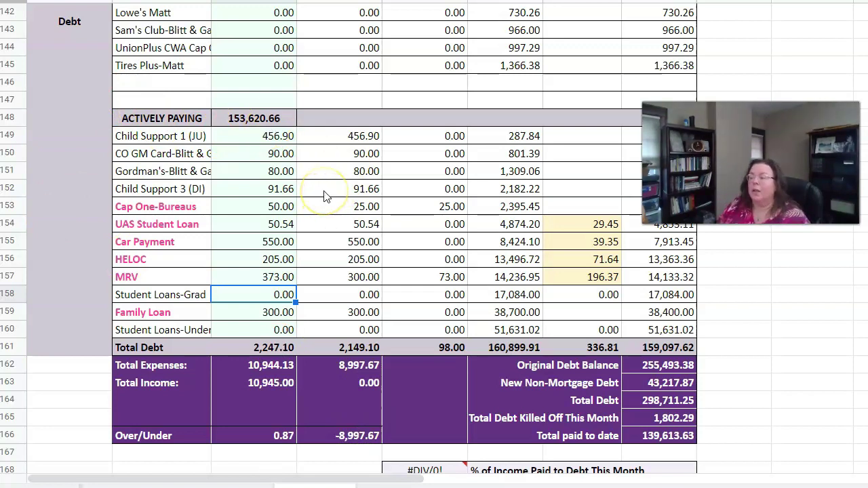
pyautogui.click(235, 190)
pyautogui.keyDown('ctrl'); pyautogui.click(247, 135); pyautogui.keyUp('ctrl')
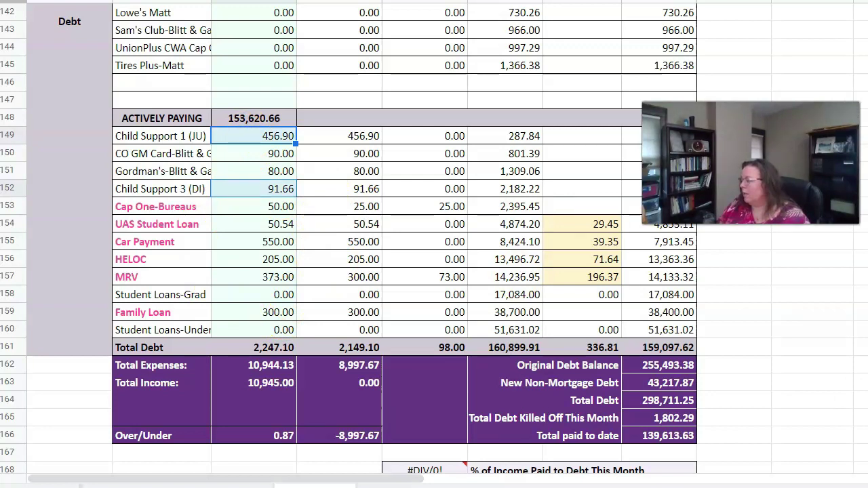
pyautogui.click(248, 312)
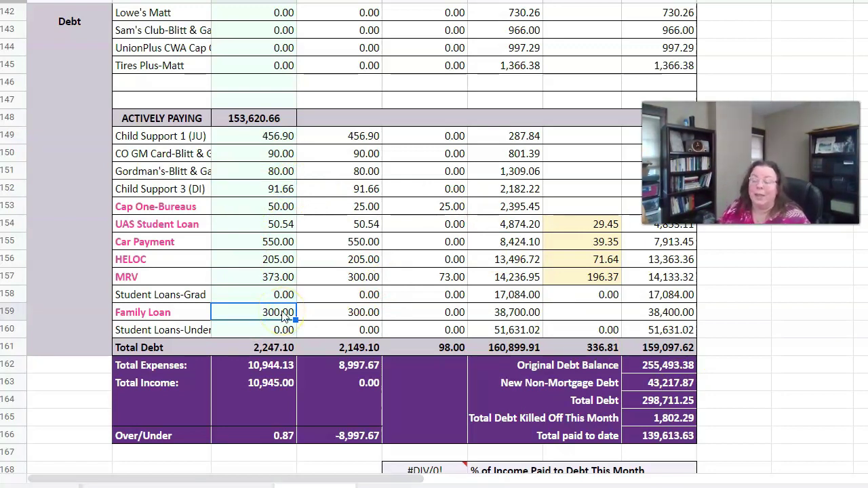
pyautogui.click(261, 297)
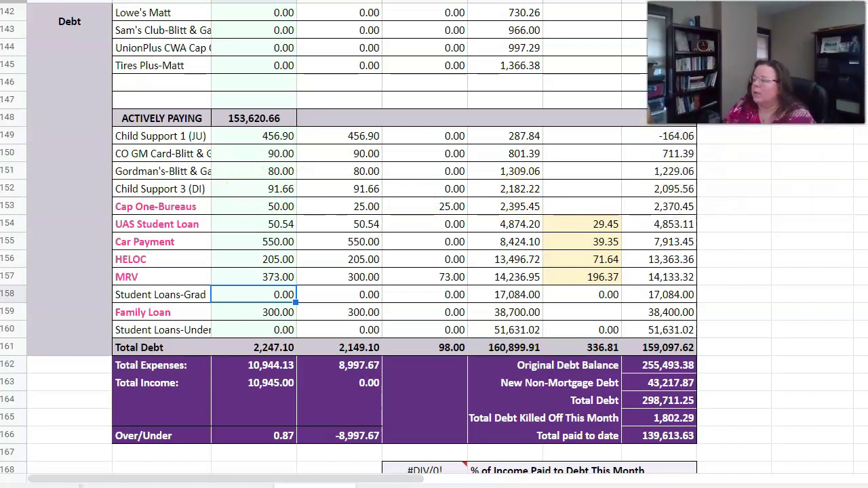
pyautogui.click(646, 136)
pyautogui.click(649, 174)
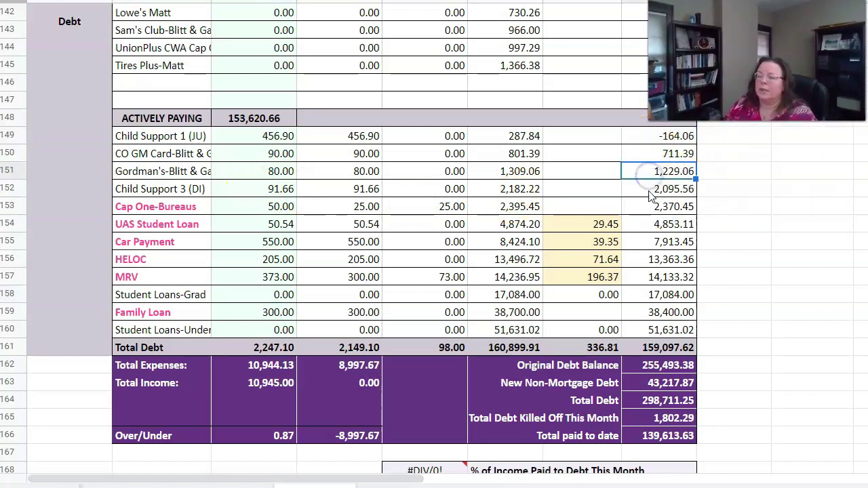
pyautogui.click(649, 207)
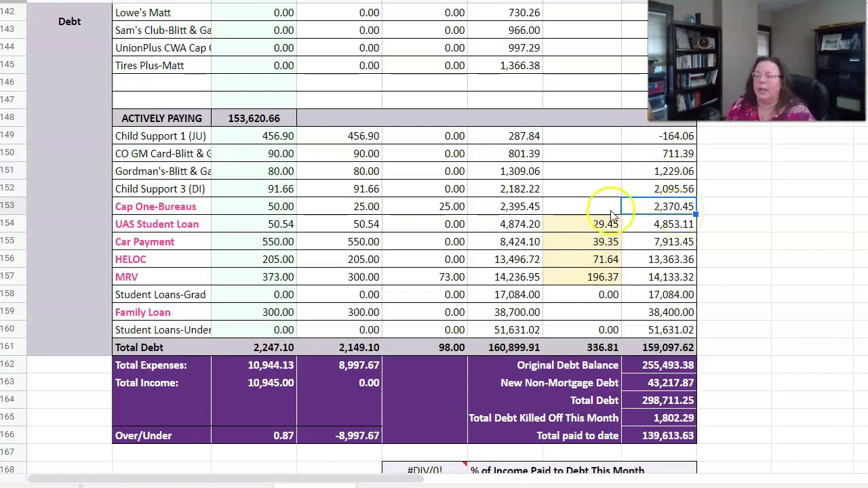
pyautogui.click(659, 193)
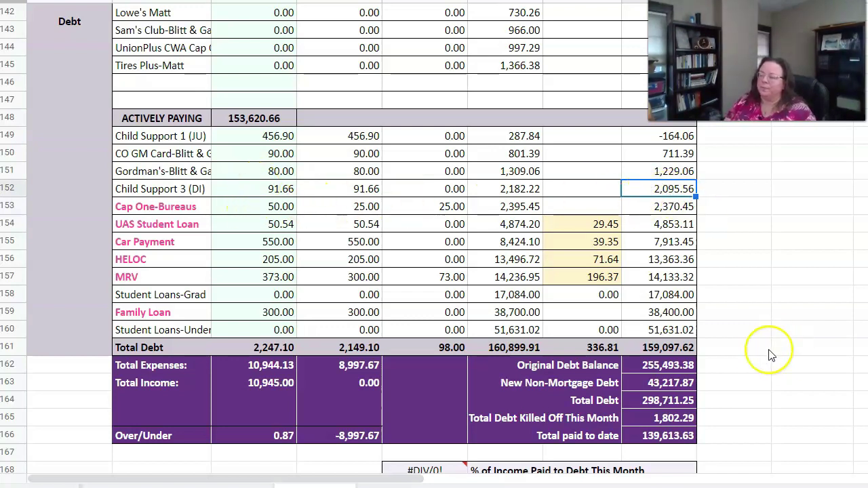
pyautogui.click(799, 310)
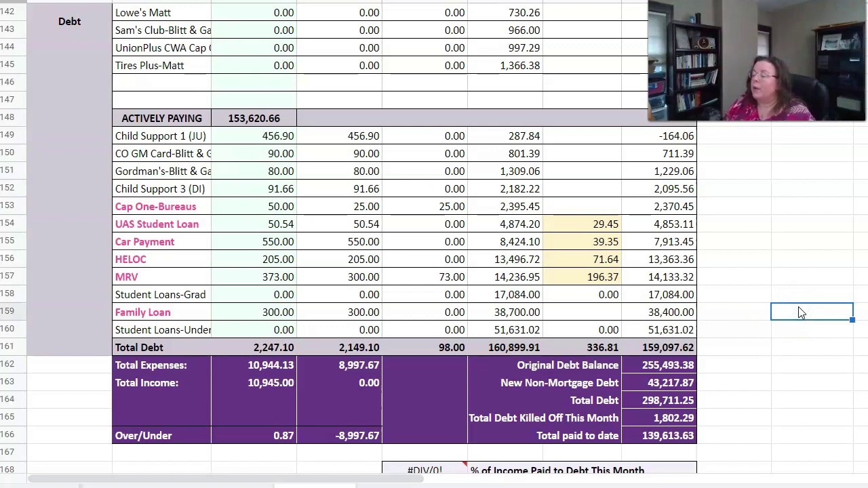